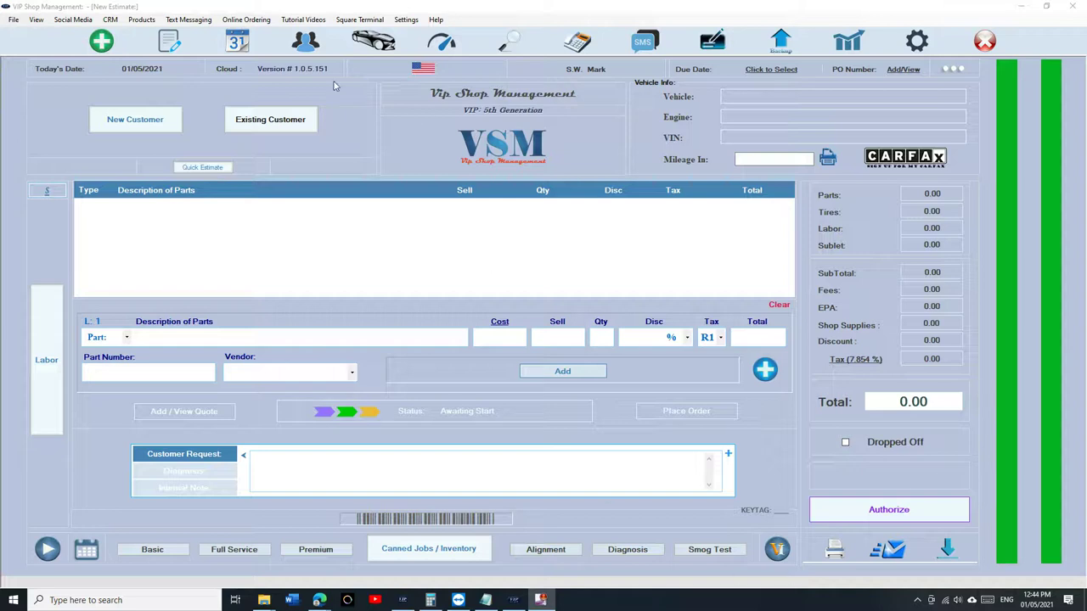
- Find the existing customer by name, start an estimate for their 2018 Jeep Grand Cherokee Trackhawk, and open its vehicle details
{"action": "left_click", "coordinate": [284, 117]}
{"action": "type", "text": "mark is"}
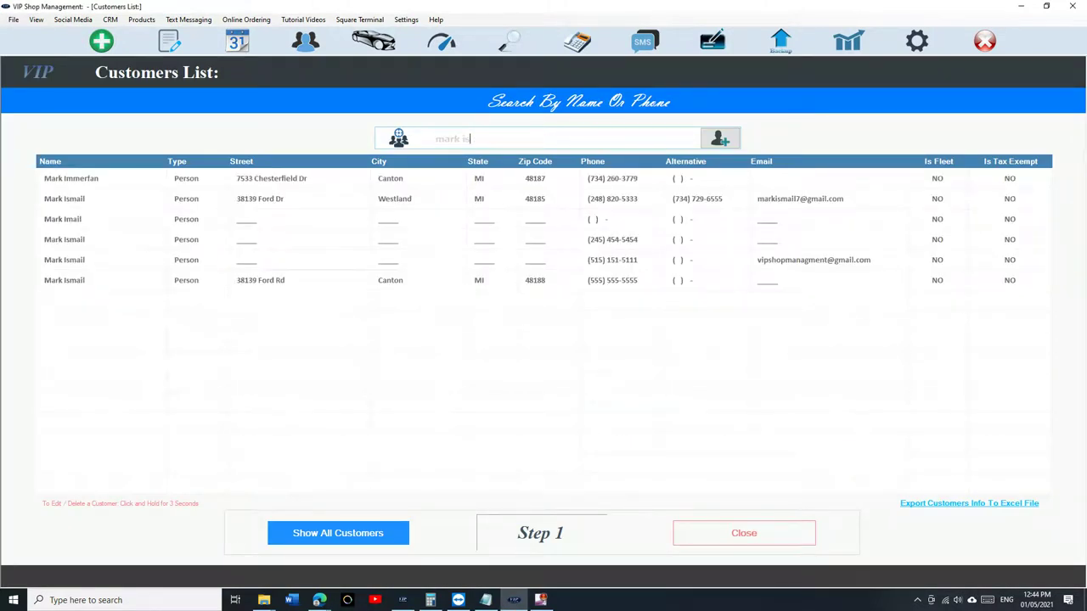
{"action": "type", "text": "ma"}
{"action": "left_click", "coordinate": [502, 187]}
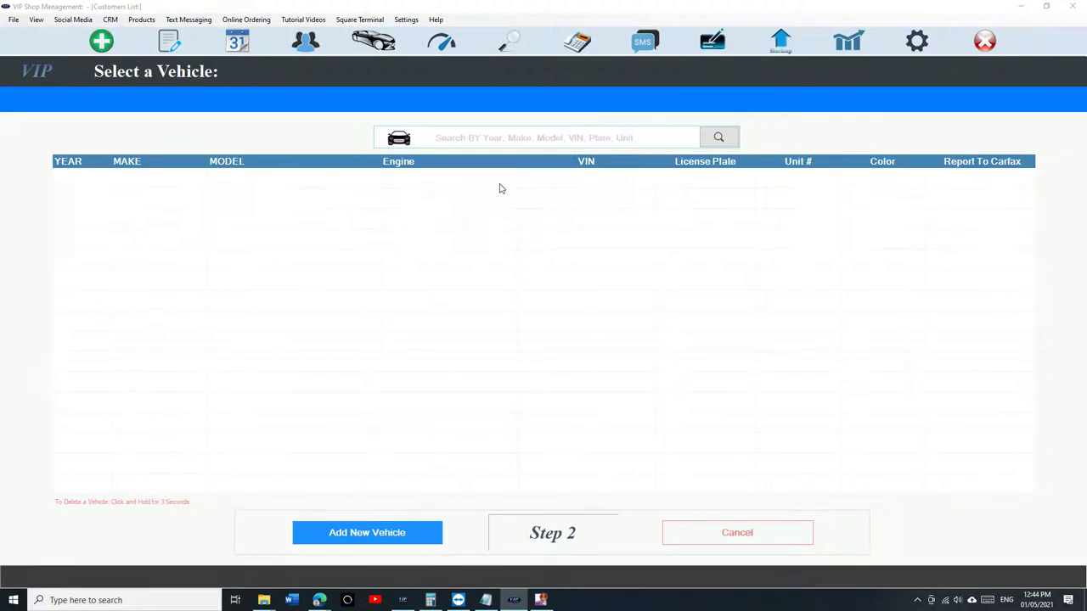
{"action": "left_click", "coordinate": [485, 188]}
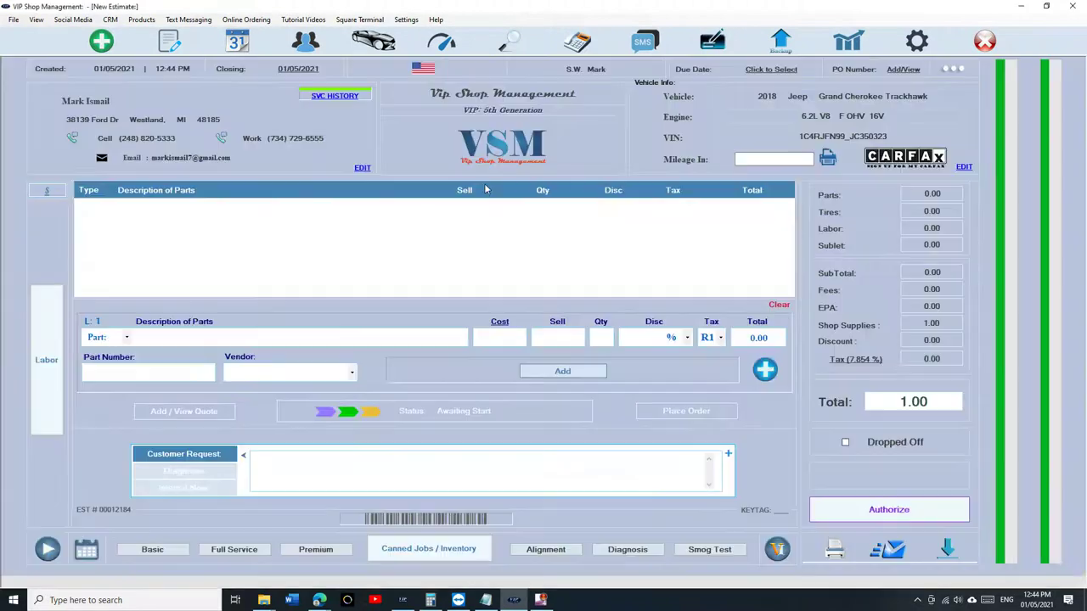
{"action": "left_click", "coordinate": [964, 169]}
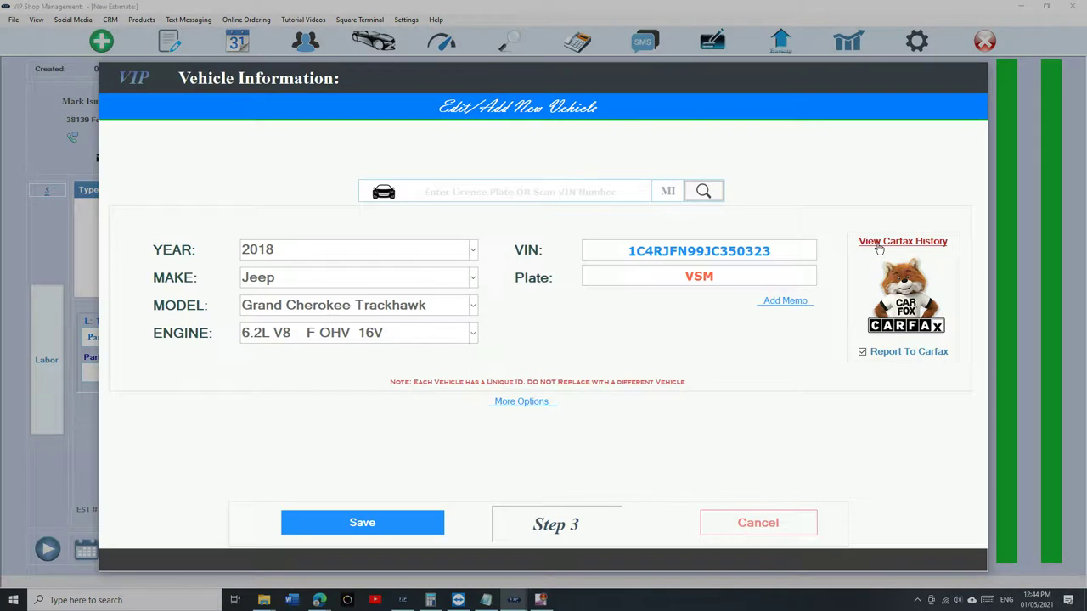
- Open the Jeep's Carfax service history and read down through its records
{"action": "left_click", "coordinate": [879, 243]}
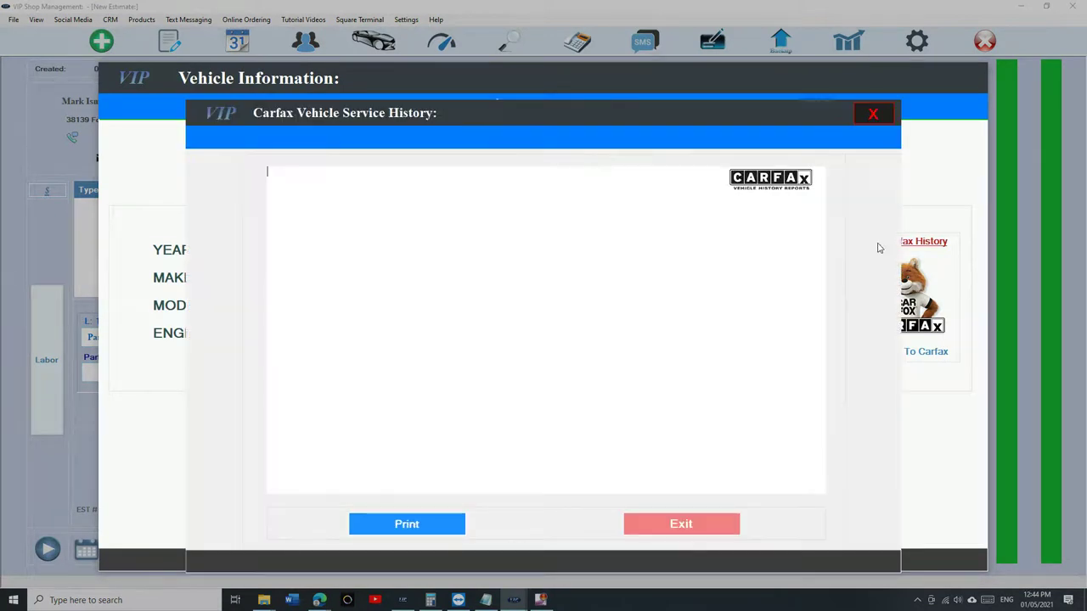
{"action": "scroll", "coordinate": [567, 288], "scroll_direction": "down", "scroll_amount": 1}
{"action": "scroll", "coordinate": [567, 288], "scroll_direction": "down", "scroll_amount": 2}
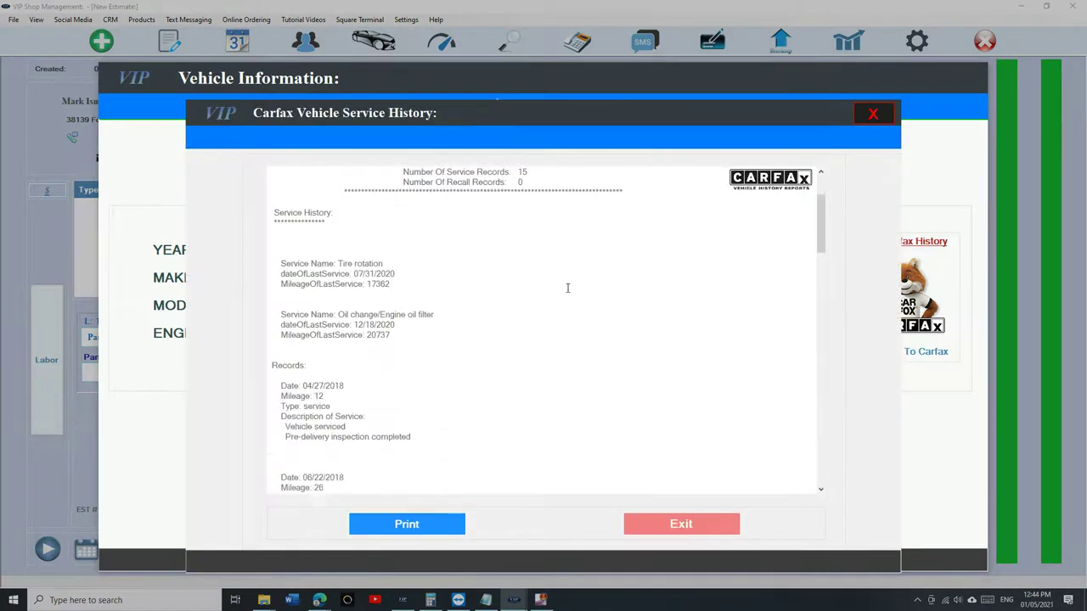
{"action": "left_click_drag", "start_coordinate": [280, 366], "coordinate": [345, 368]}
{"action": "left_click", "coordinate": [324, 375]}
{"action": "scroll", "coordinate": [349, 367], "scroll_direction": "down", "scroll_amount": 1}
{"action": "scroll", "coordinate": [349, 367], "scroll_direction": "down", "scroll_amount": 5}
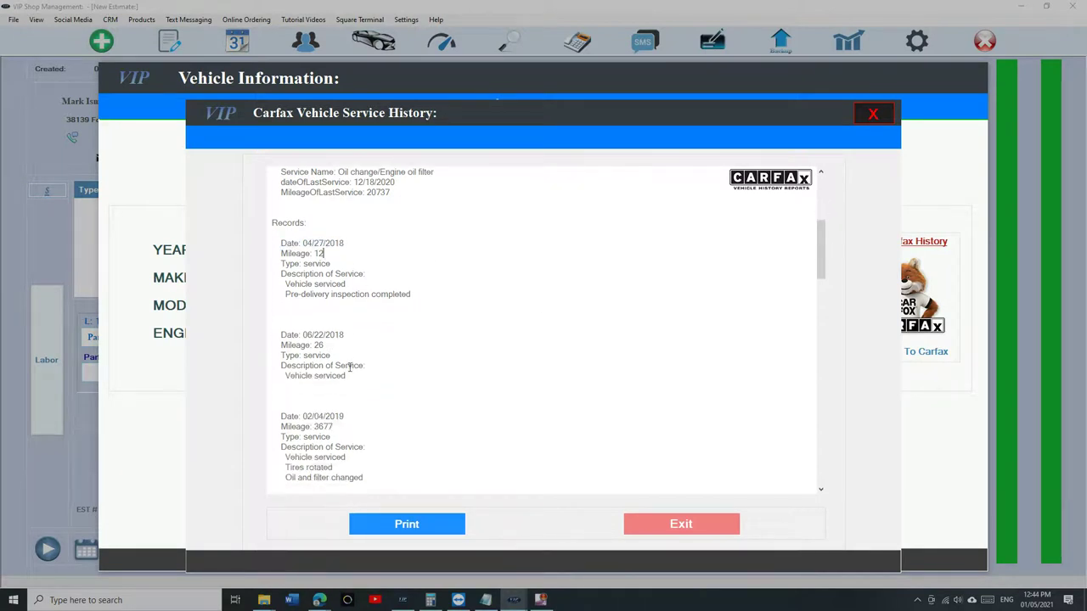
{"action": "scroll", "coordinate": [349, 367], "scroll_direction": "down", "scroll_amount": 12}
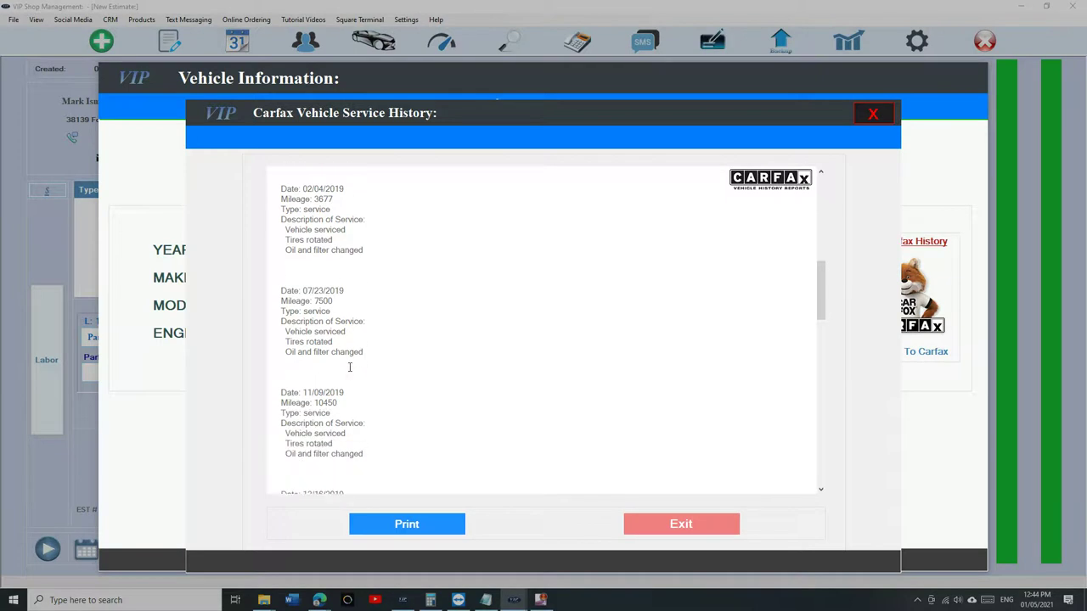
{"action": "scroll", "coordinate": [350, 367], "scroll_direction": "down", "scroll_amount": 6}
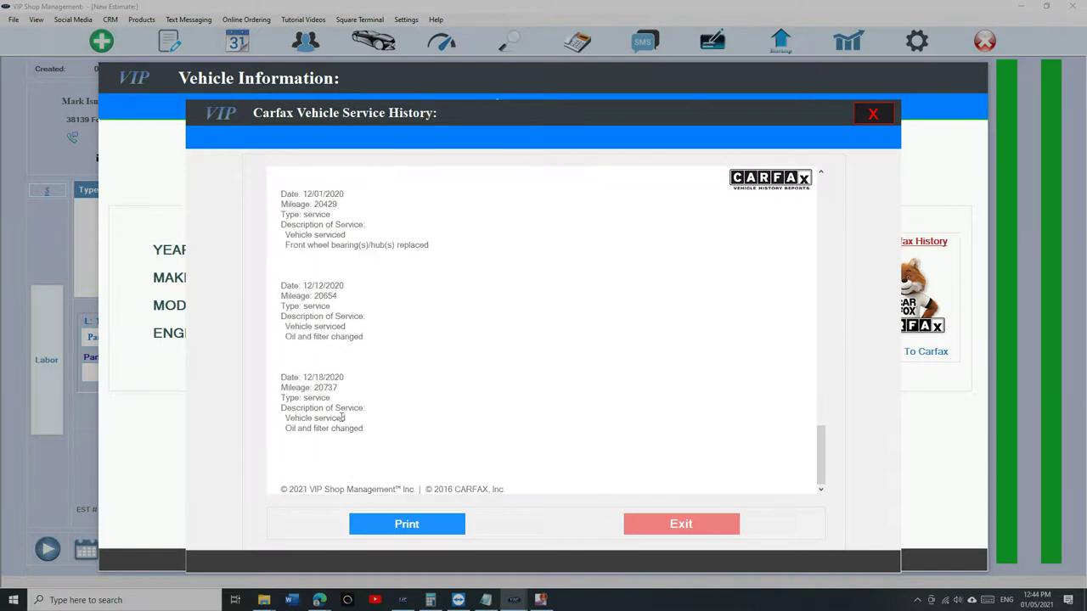
{"action": "left_click_drag", "start_coordinate": [281, 407], "coordinate": [368, 421]}
{"action": "left_click", "coordinate": [353, 427]}
- Review the 06/29, 07/31 and 12/12/2020 service entries, then close Carfax and cancel the vehicle dialog
{"action": "scroll", "coordinate": [543, 255], "scroll_direction": "up", "scroll_amount": 2}
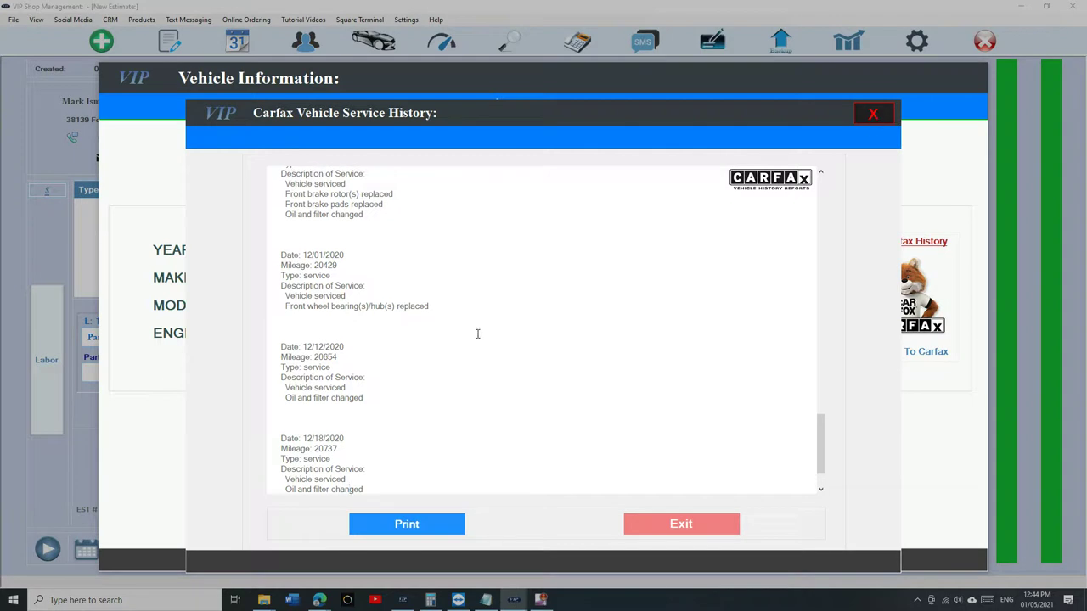
{"action": "scroll", "coordinate": [477, 334], "scroll_direction": "up", "scroll_amount": 2}
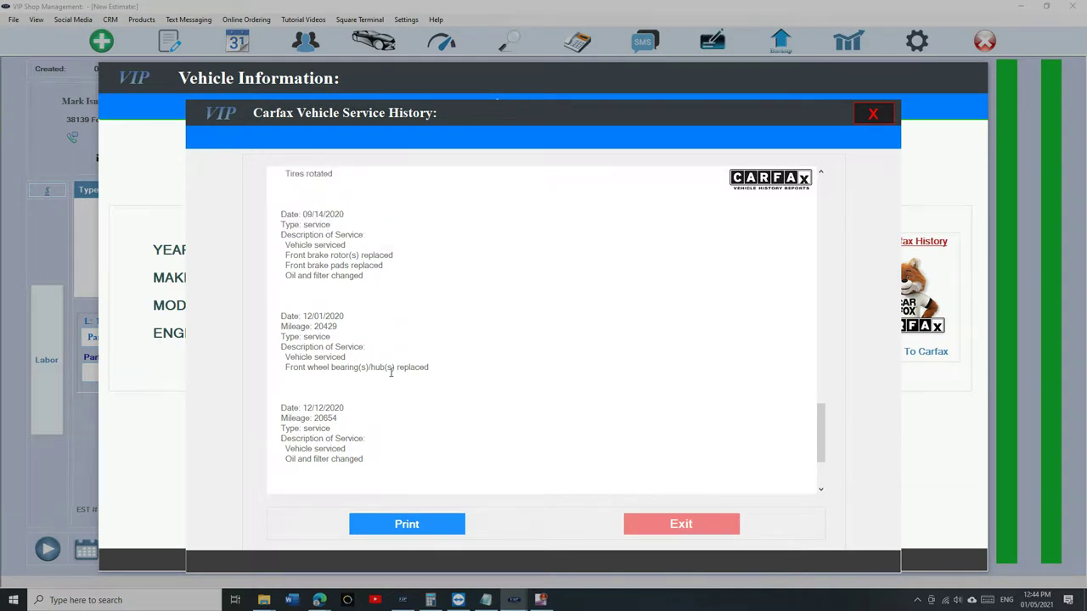
{"action": "scroll", "coordinate": [392, 371], "scroll_direction": "up", "scroll_amount": 1}
{"action": "left_click_drag", "start_coordinate": [286, 273], "coordinate": [373, 277]}
{"action": "scroll", "coordinate": [372, 277], "scroll_direction": "up", "scroll_amount": 2}
{"action": "scroll", "coordinate": [372, 277], "scroll_direction": "up", "scroll_amount": 3}
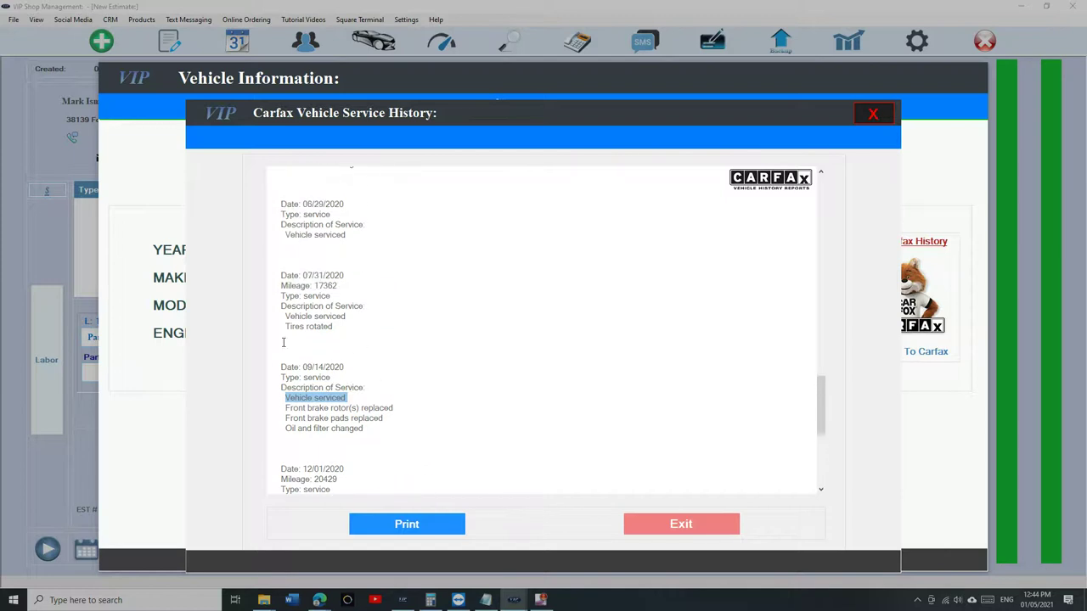
{"action": "scroll", "coordinate": [287, 329], "scroll_direction": "up", "scroll_amount": 1}
{"action": "left_click", "coordinate": [276, 254]}
{"action": "left_click_drag", "start_coordinate": [276, 254], "coordinate": [366, 274]}
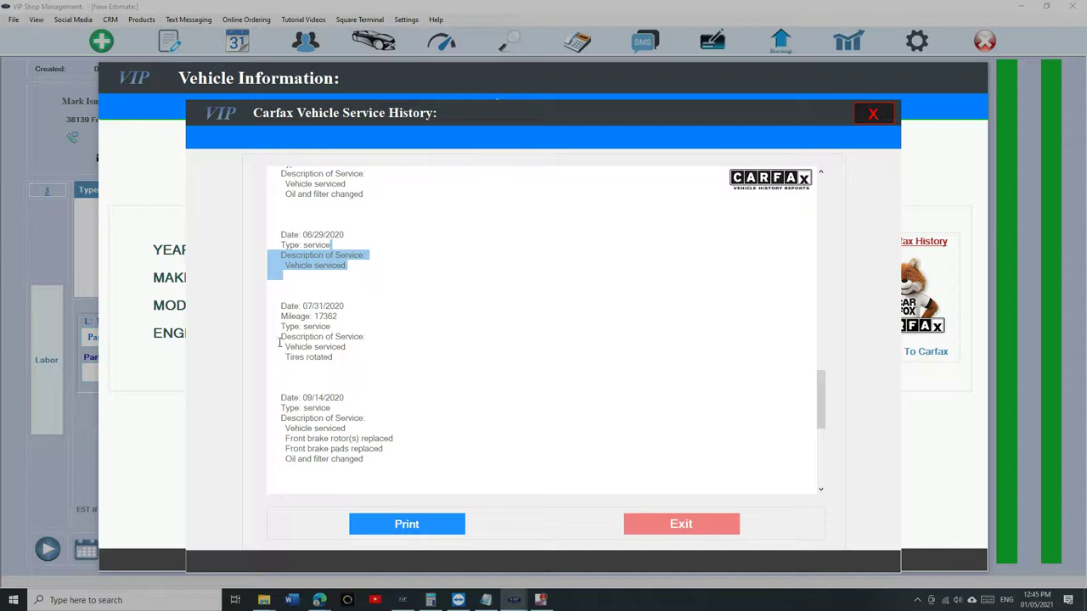
{"action": "left_click_drag", "start_coordinate": [281, 346], "coordinate": [347, 349]}
{"action": "scroll", "coordinate": [311, 371], "scroll_direction": "down", "scroll_amount": 9}
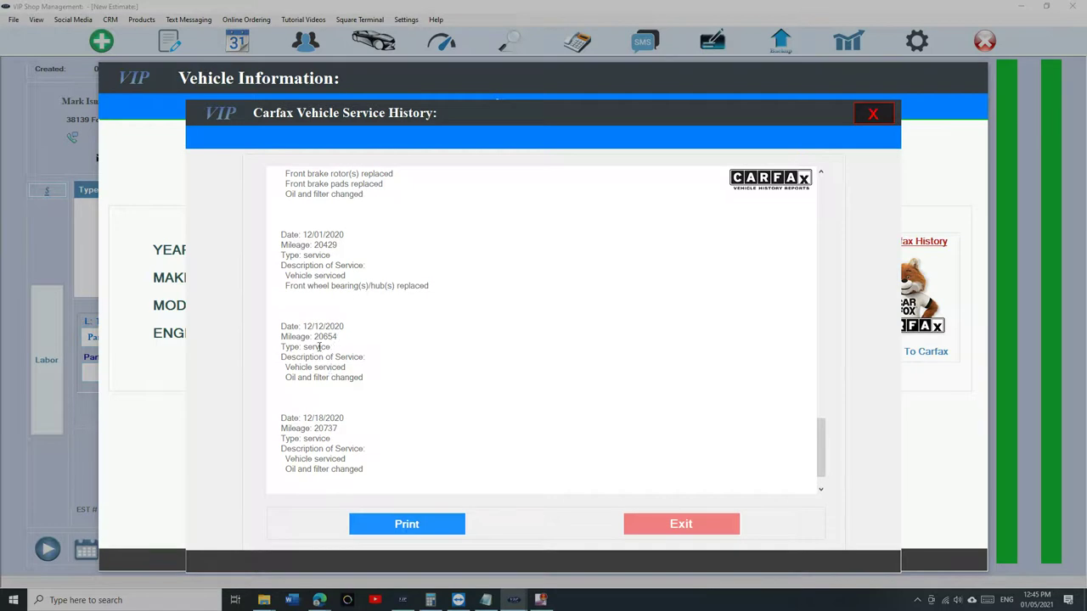
{"action": "left_click_drag", "start_coordinate": [283, 366], "coordinate": [331, 379]}
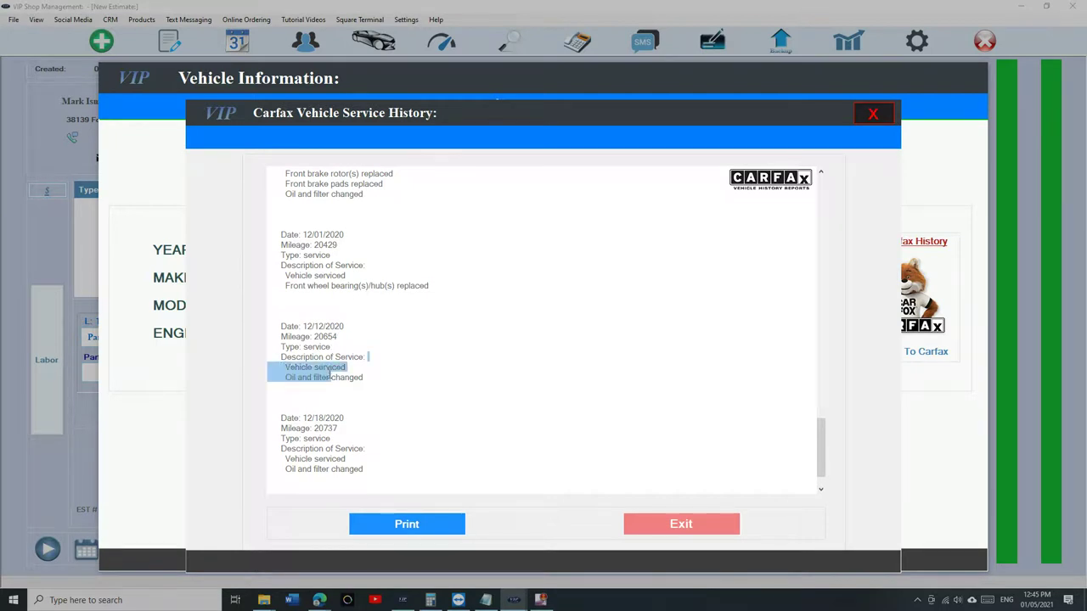
{"action": "left_click", "coordinate": [872, 115]}
{"action": "left_click", "coordinate": [737, 524]}
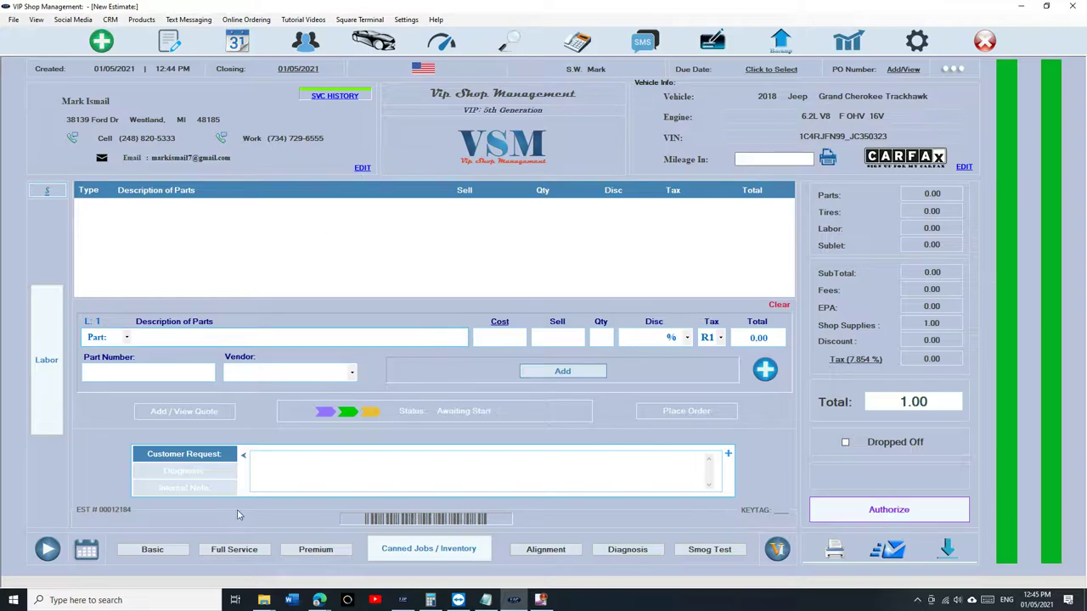
- Add a Basic Oil Change part at 17.95 and several Premium Oil Change parts at 44.95
{"action": "left_click", "coordinate": [46, 357]}
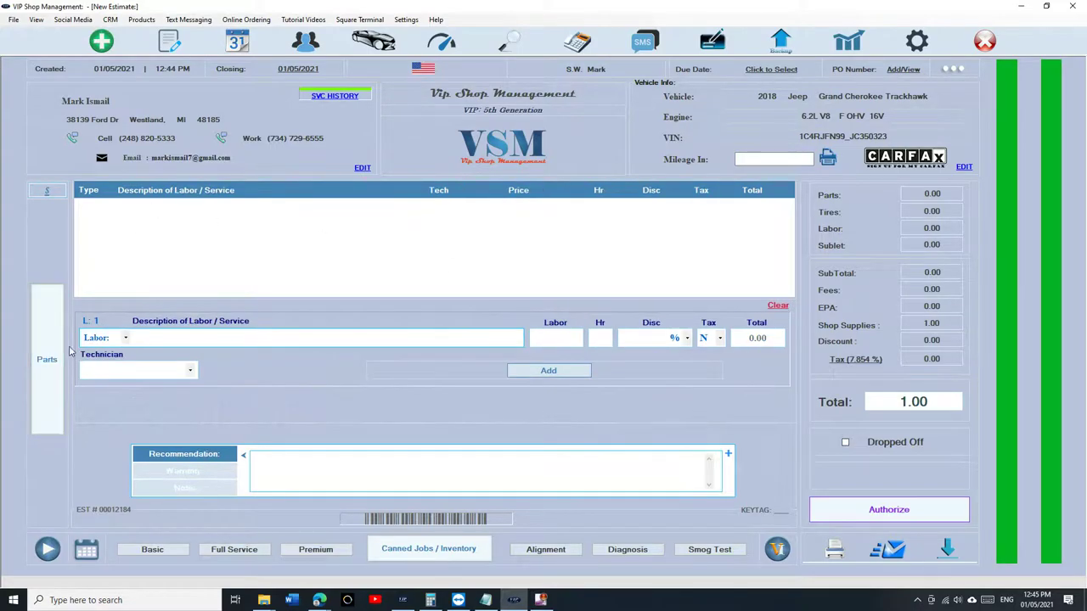
{"action": "left_click", "coordinate": [47, 352]}
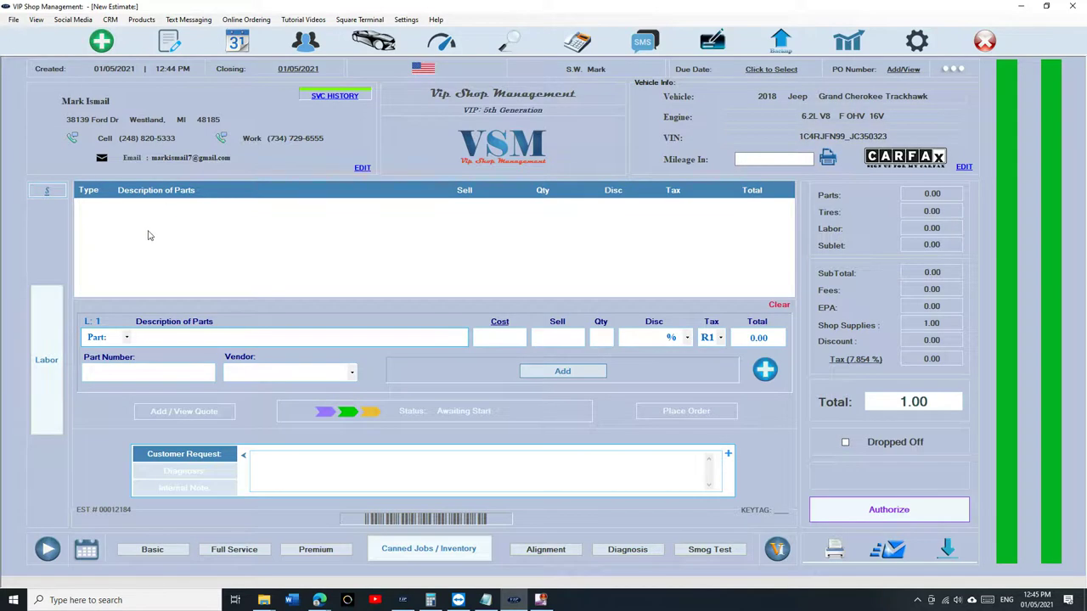
{"action": "left_click", "coordinate": [175, 555]}
{"action": "left_click", "coordinate": [310, 550]}
{"action": "left_click", "coordinate": [311, 550]}
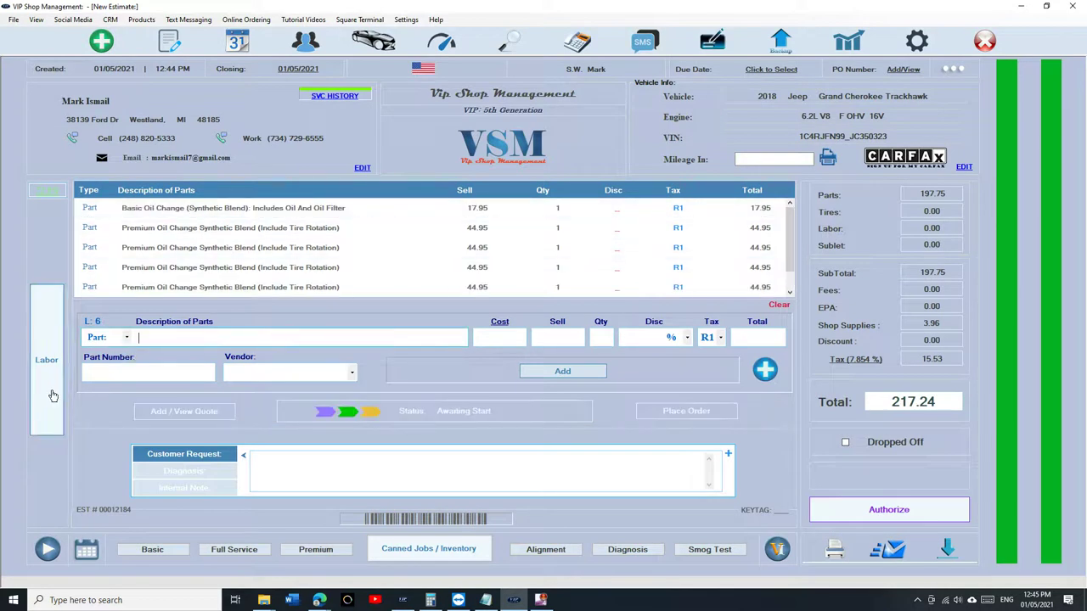
- Add five Wheel Alignment labor lines, bringing the estimate total to 592.24
{"action": "left_click", "coordinate": [47, 361]}
{"action": "left_click", "coordinate": [545, 549]}
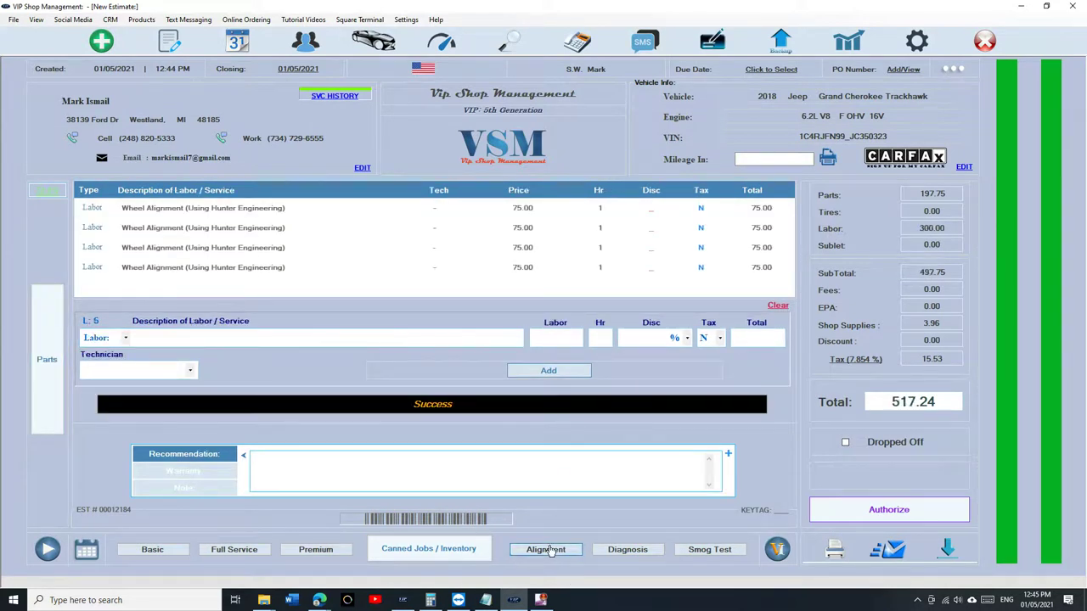
{"action": "left_click", "coordinate": [35, 413]}
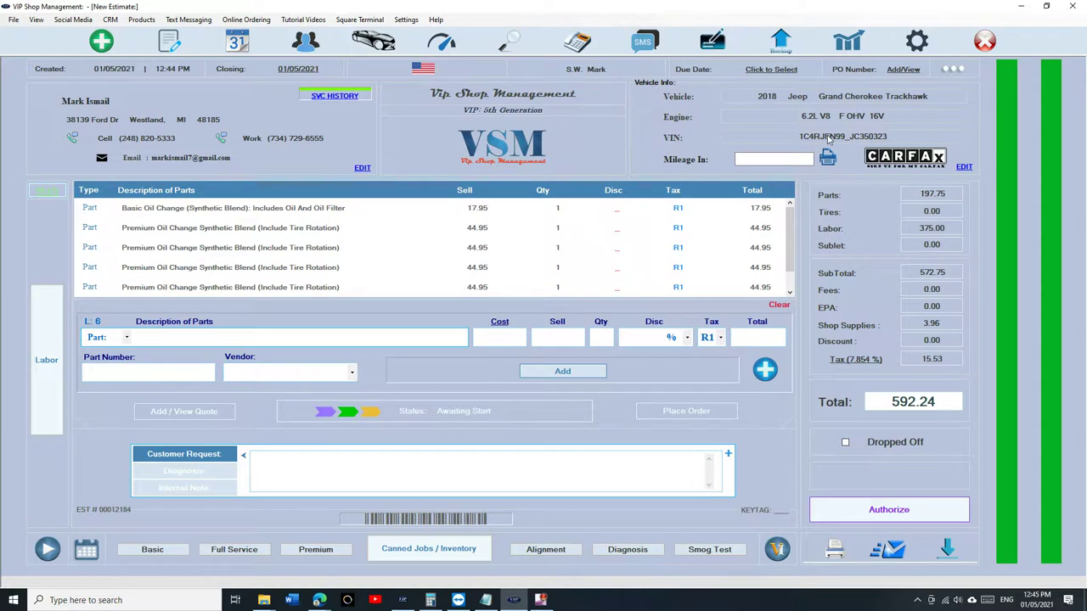
- Decode the Jeep from its plate number in the vehicle details, then cancel without saving
{"action": "left_click", "coordinate": [963, 167]}
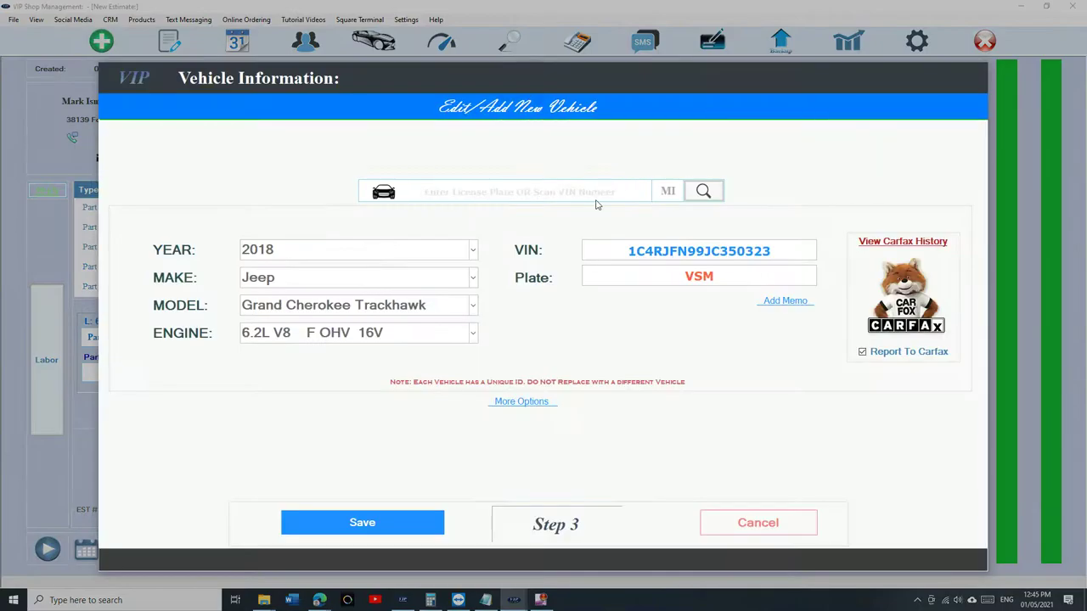
{"action": "left_click", "coordinate": [536, 194]}
{"action": "type", "text": "vsm"}
{"action": "key", "text": "Return"}
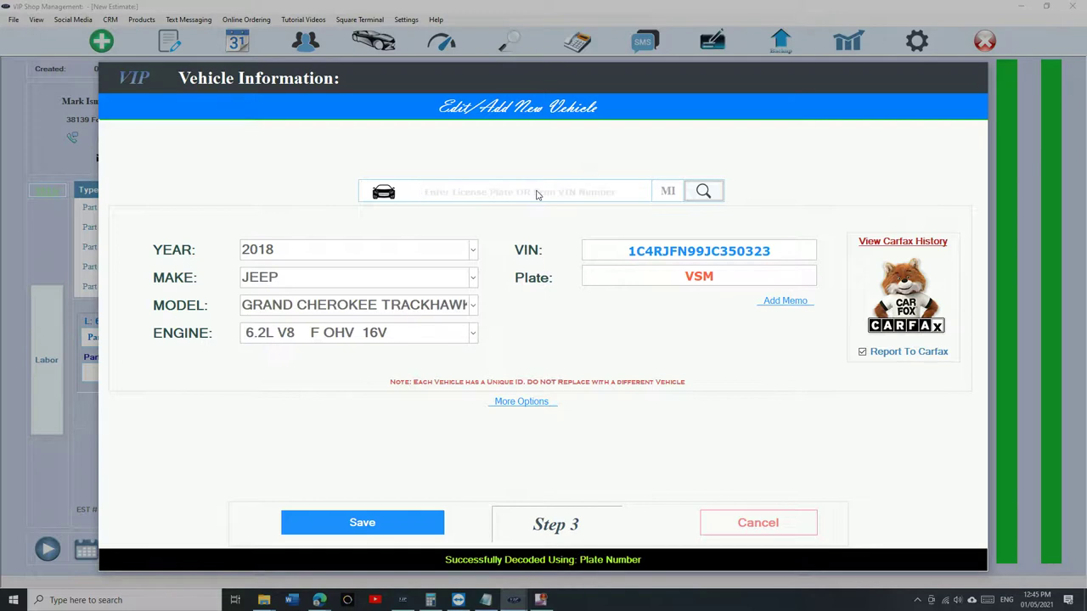
{"action": "left_click", "coordinate": [730, 523]}
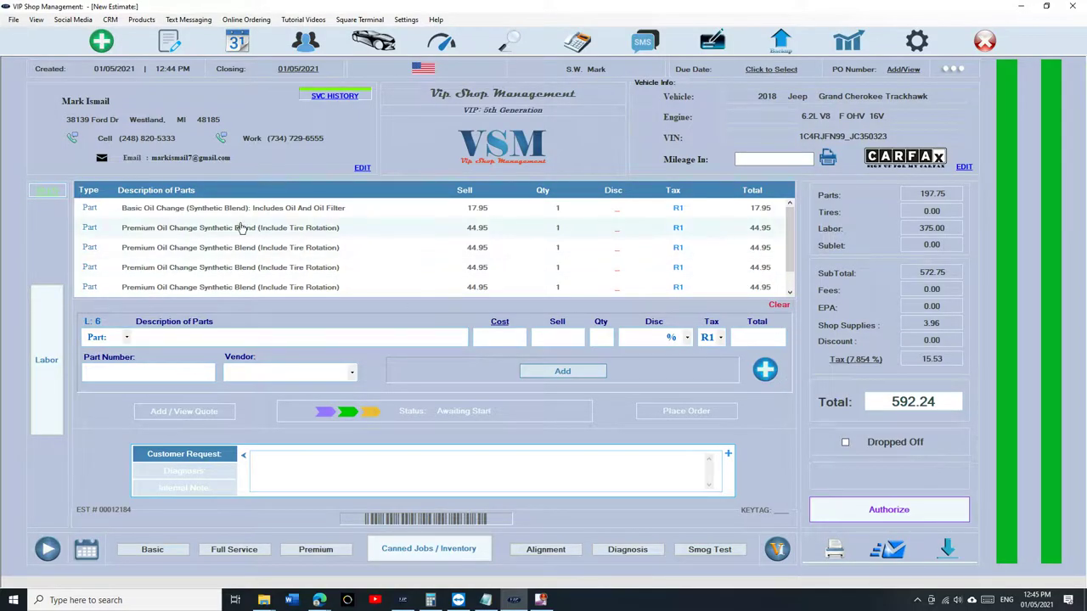
- Show the estimate's labor lines: five Wheel Alignment services at 75.00 each
{"action": "scroll", "coordinate": [240, 229], "scroll_direction": "down", "scroll_amount": 1}
{"action": "scroll", "coordinate": [241, 229], "scroll_direction": "up", "scroll_amount": 1}
{"action": "left_click", "coordinate": [50, 323]}
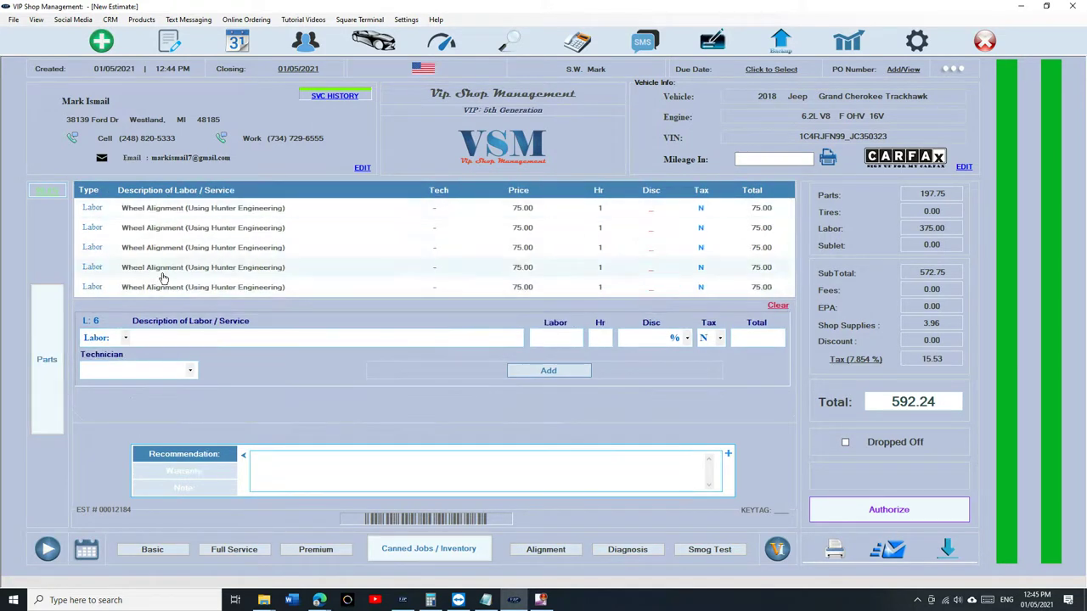
- Delete all parts from the estimate
{"action": "left_click", "coordinate": [48, 370]}
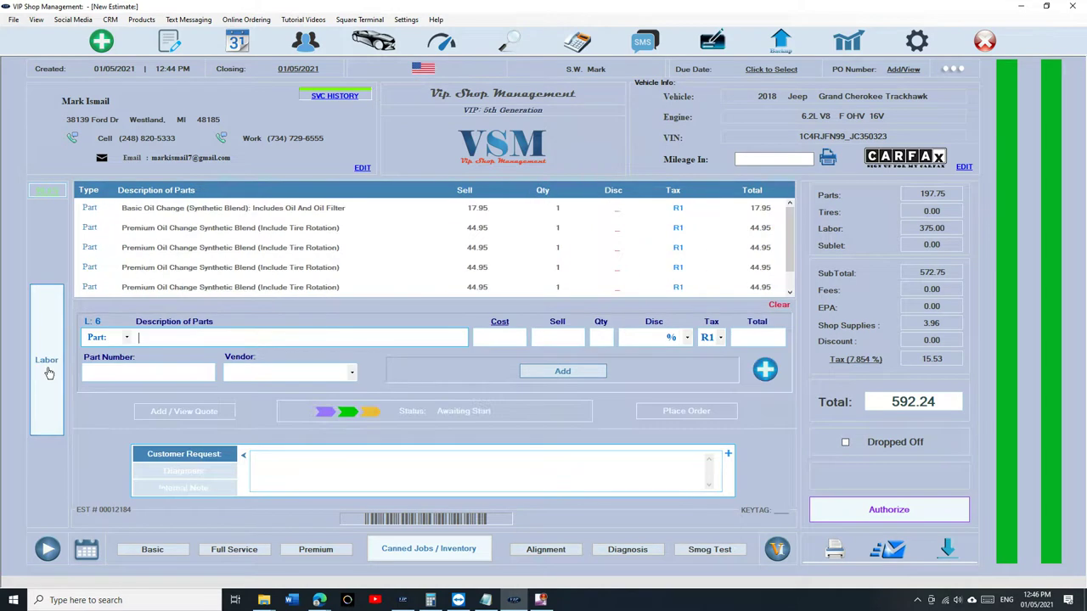
{"action": "left_click", "coordinate": [778, 304]}
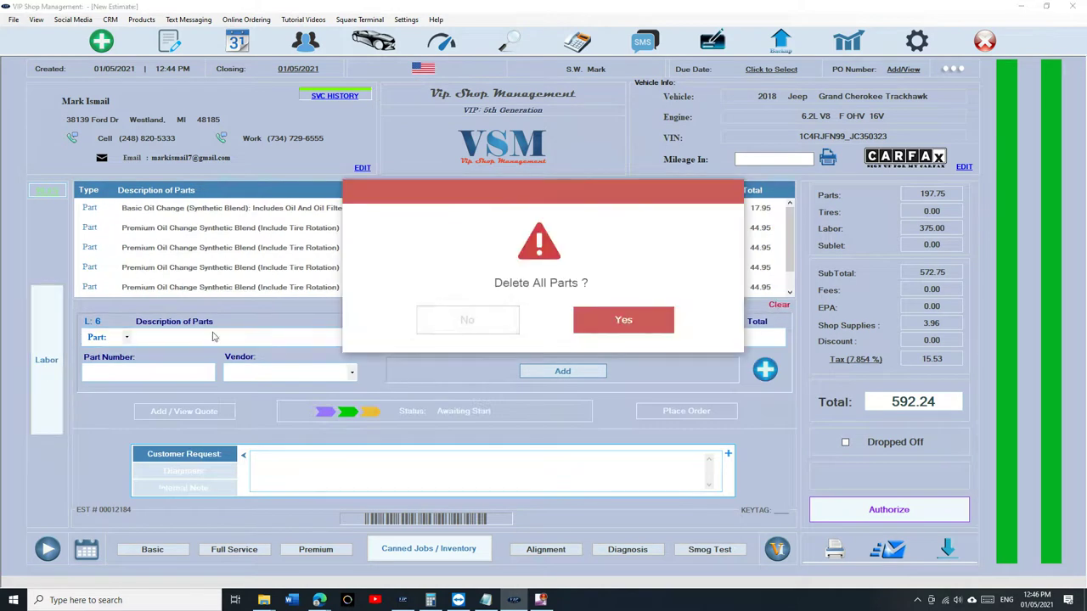
{"action": "left_click", "coordinate": [581, 320]}
- Delete all labor lines from the estimate, leaving it empty at 1.00
{"action": "left_click", "coordinate": [51, 336]}
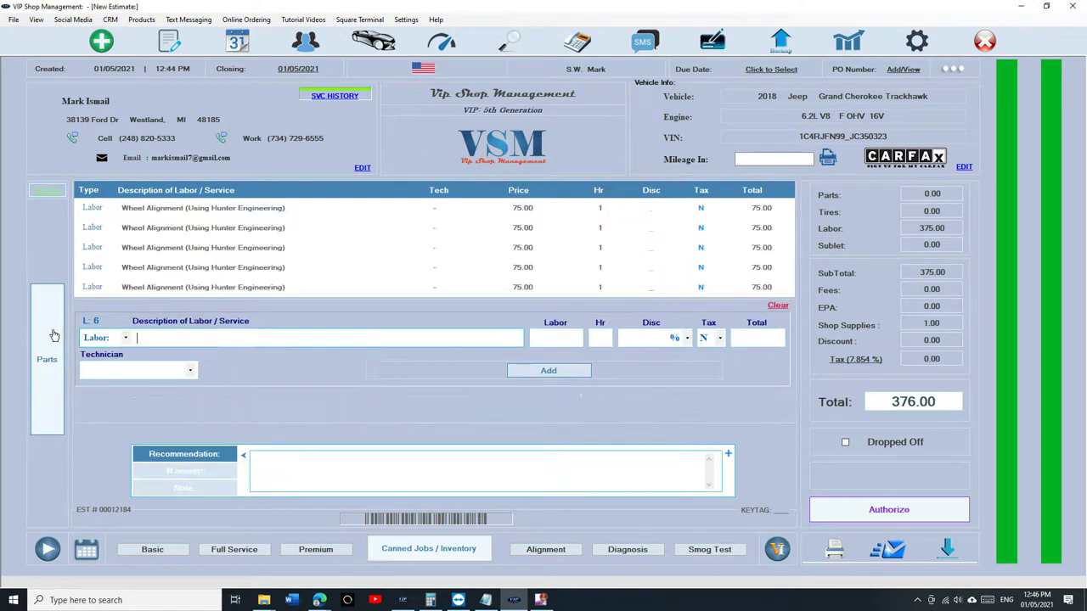
{"action": "left_click", "coordinate": [778, 305]}
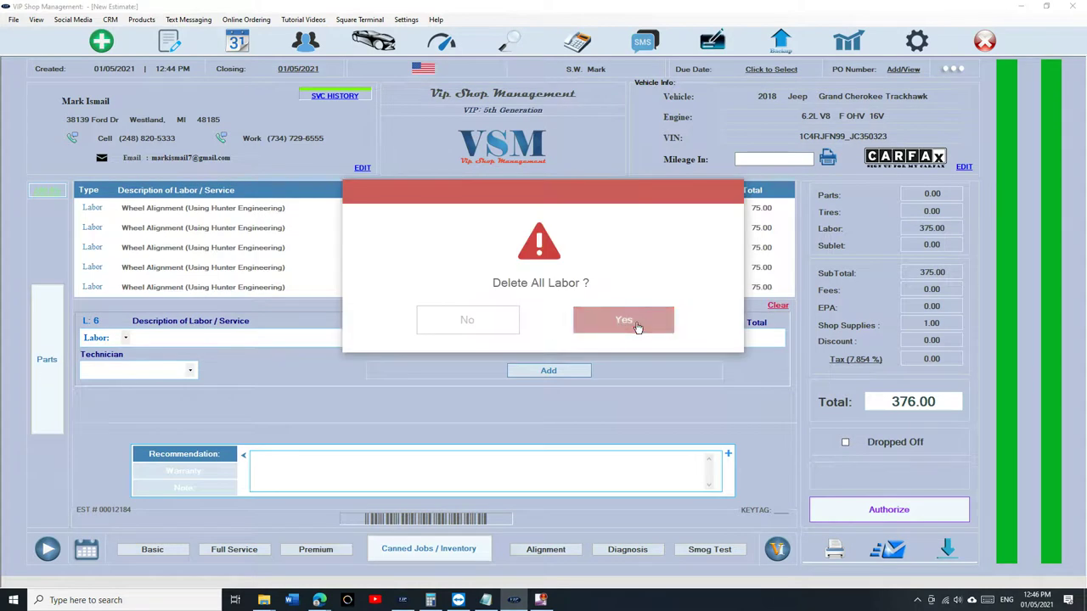
{"action": "left_click", "coordinate": [635, 322]}
{"action": "left_click", "coordinate": [47, 360]}
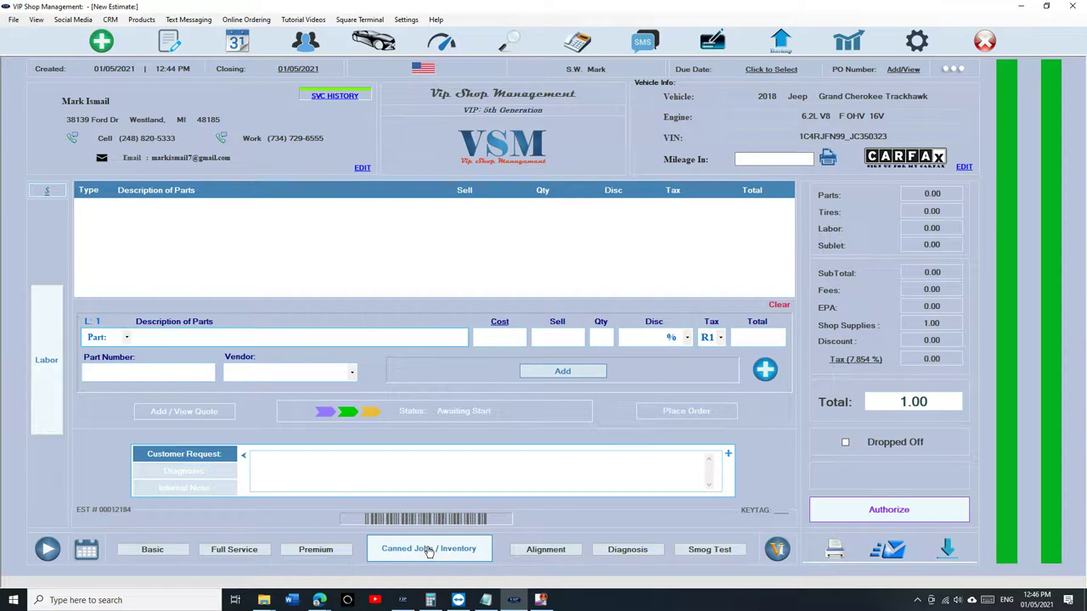
- Search the AutoZone catalog for 'brake pads' and filter to Brake Pads - Rear
{"action": "left_click", "coordinate": [771, 380]}
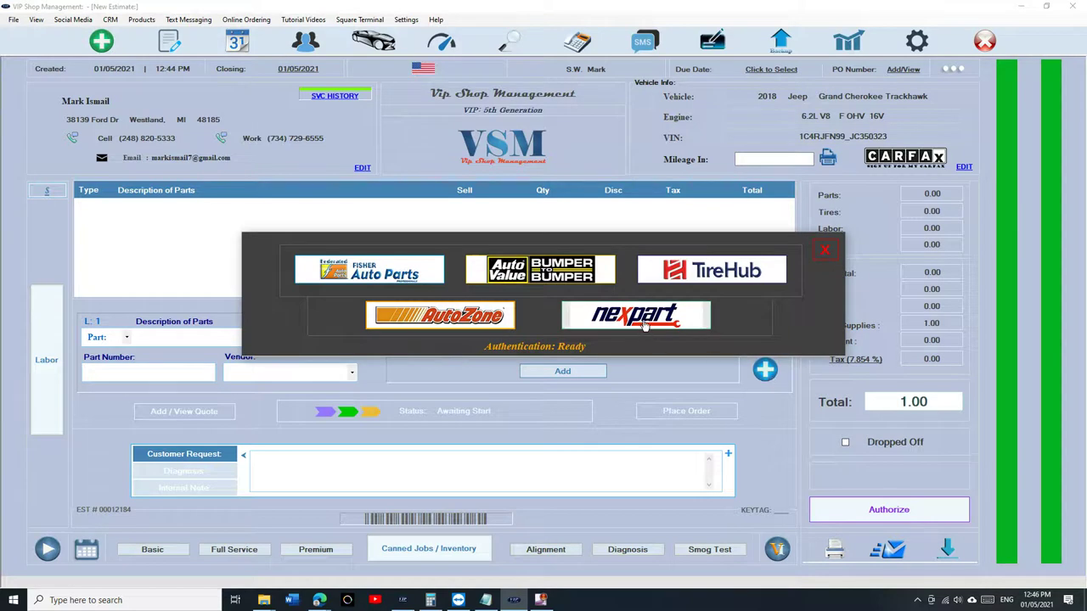
{"action": "left_click", "coordinate": [422, 317]}
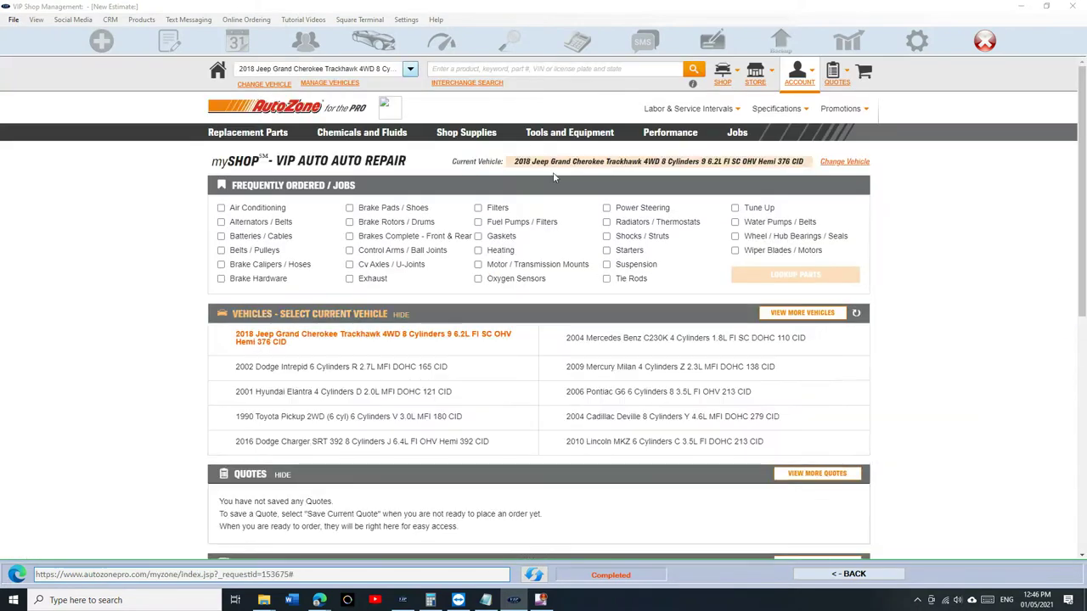
{"action": "left_click", "coordinate": [500, 70]}
{"action": "type", "text": "brake pads"}
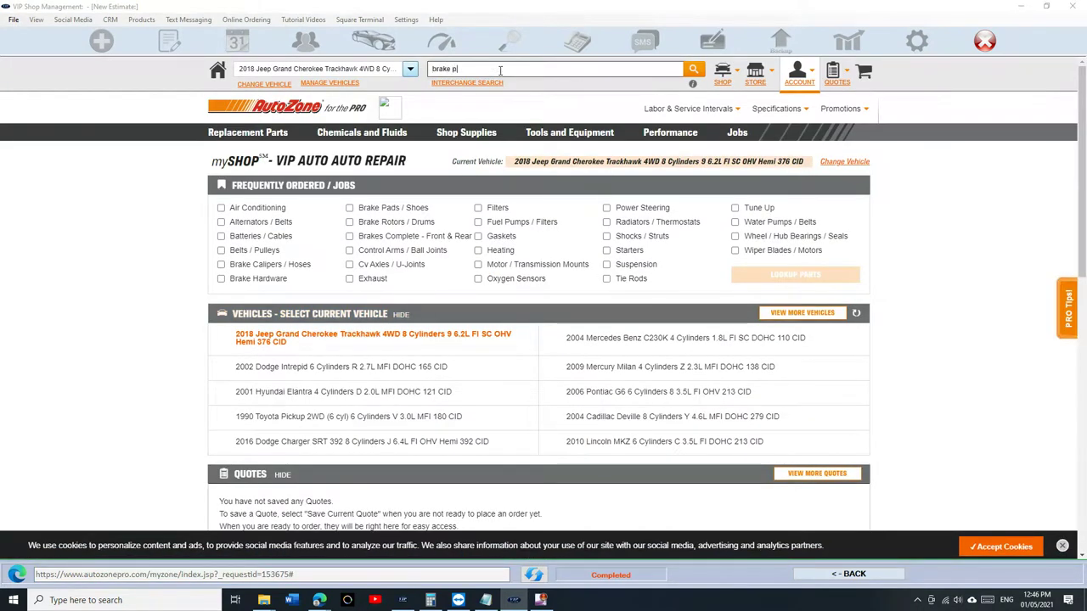
{"action": "left_click", "coordinate": [485, 106]}
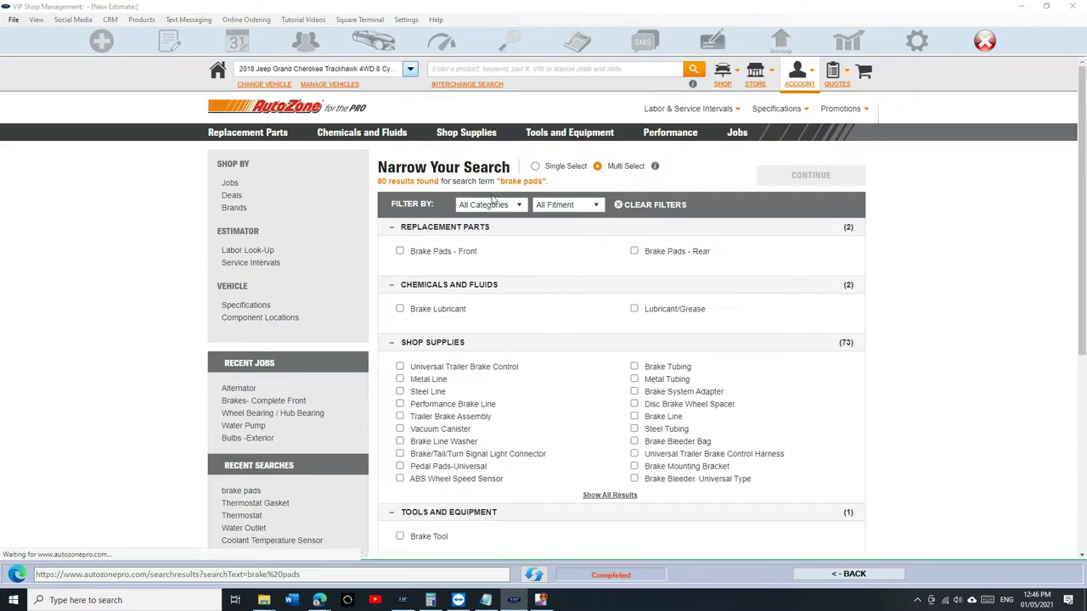
{"action": "left_click", "coordinate": [664, 253]}
- Quote the Duralast Gold rear pads (DG1053) and transfer them into the estimate at 64.49
{"action": "scroll", "coordinate": [667, 254], "scroll_direction": "down", "scroll_amount": 1}
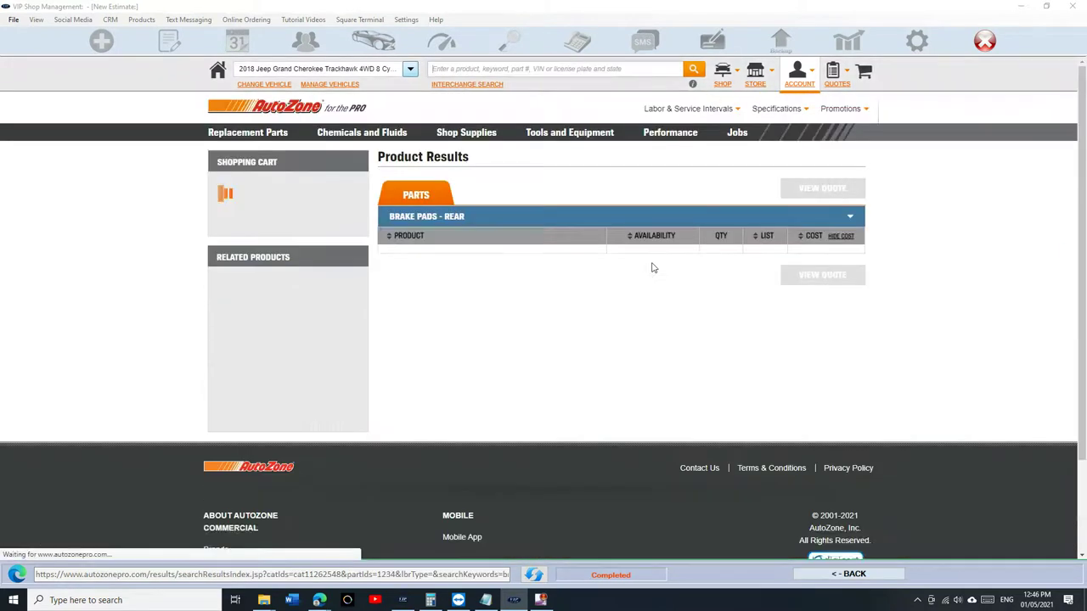
{"action": "left_click", "coordinate": [698, 323]}
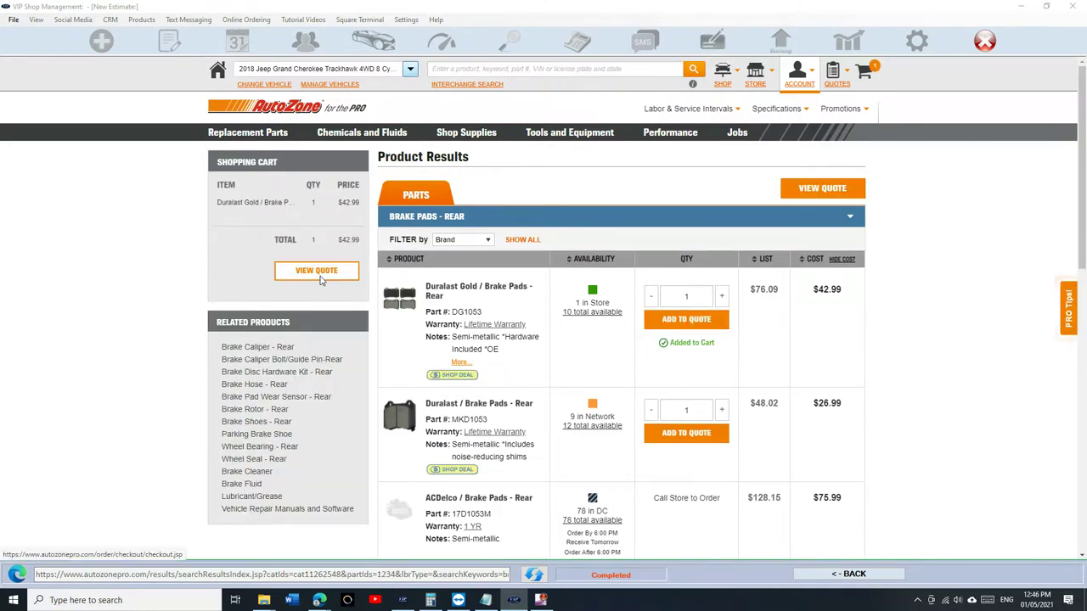
{"action": "left_click", "coordinate": [318, 274]}
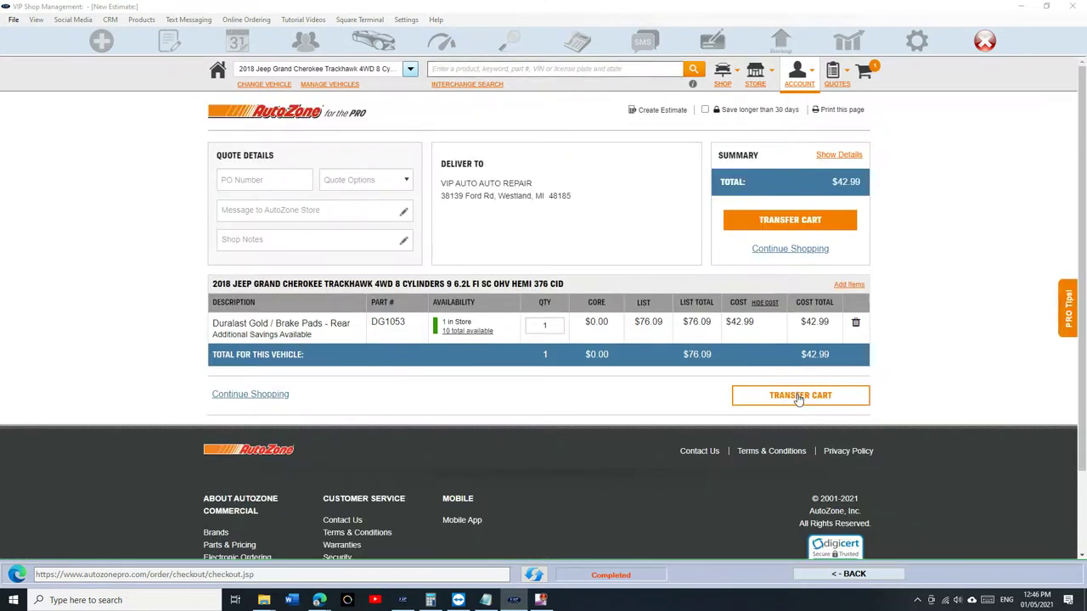
{"action": "left_click", "coordinate": [798, 397]}
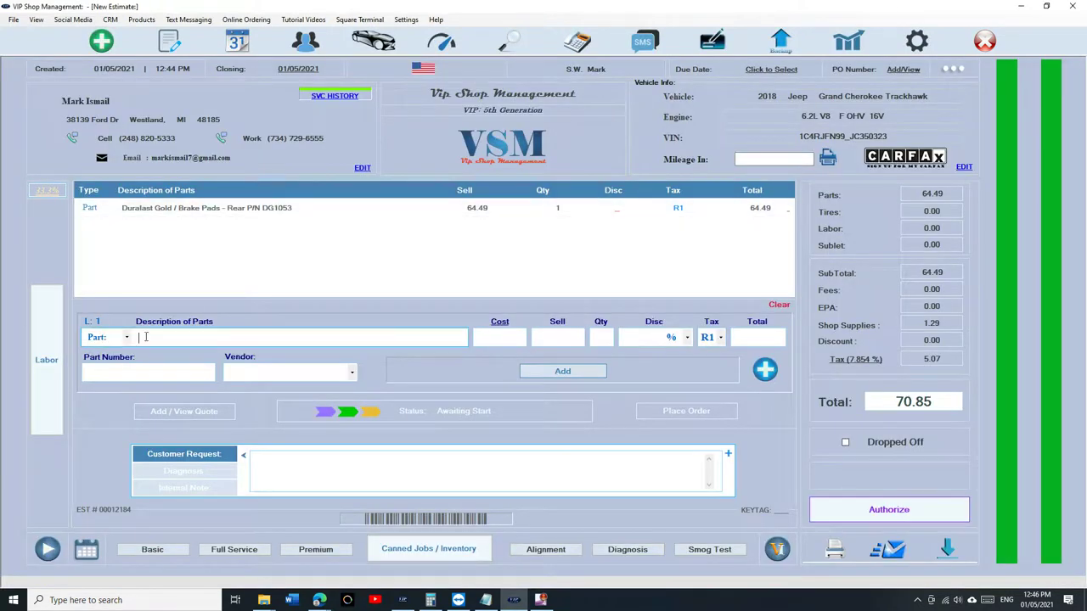
- Add a 'Brake pads - replaced - rear' labor line at 100.00 for 1 hour, totalling 170.85
{"action": "left_click", "coordinate": [44, 350]}
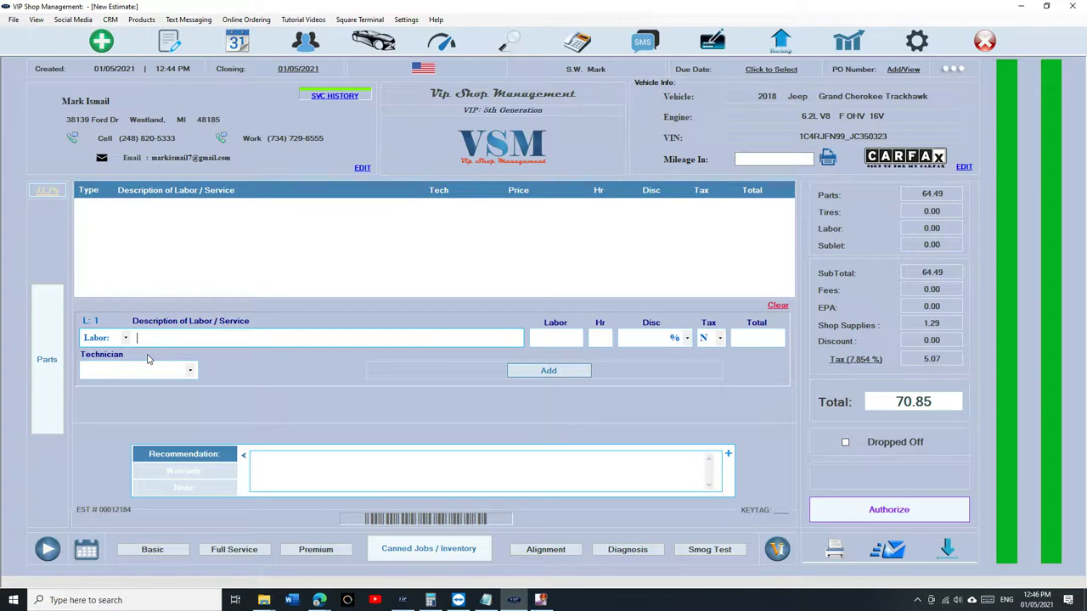
{"action": "type", "text": "rmo"}
{"action": "key", "text": "BackSpace"}
{"action": "key", "text": "BackSpace"}
{"action": "type", "text": "em"}
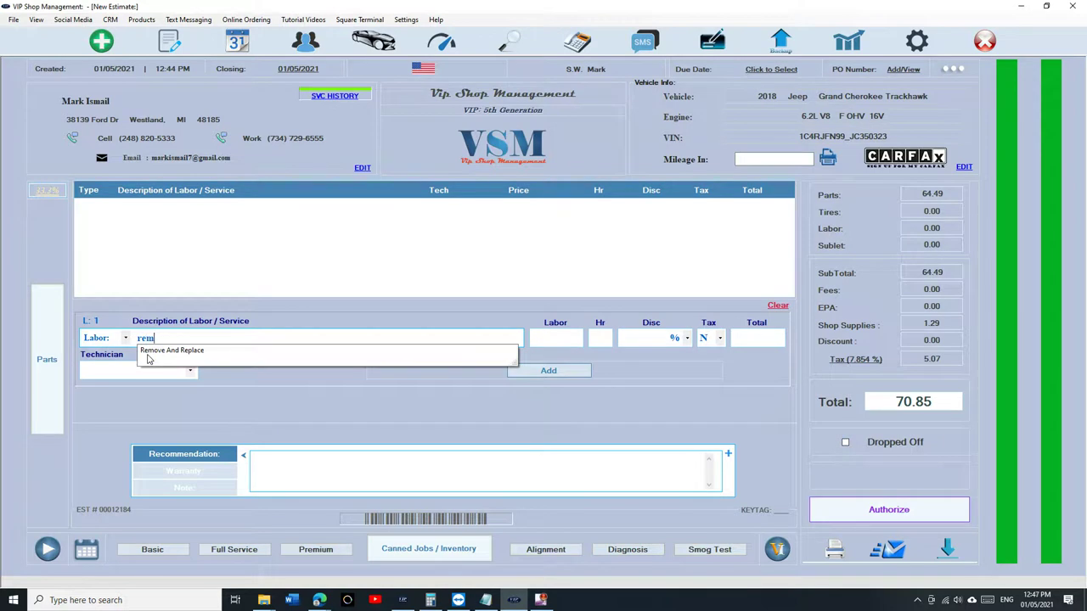
{"action": "key", "text": "Down"}
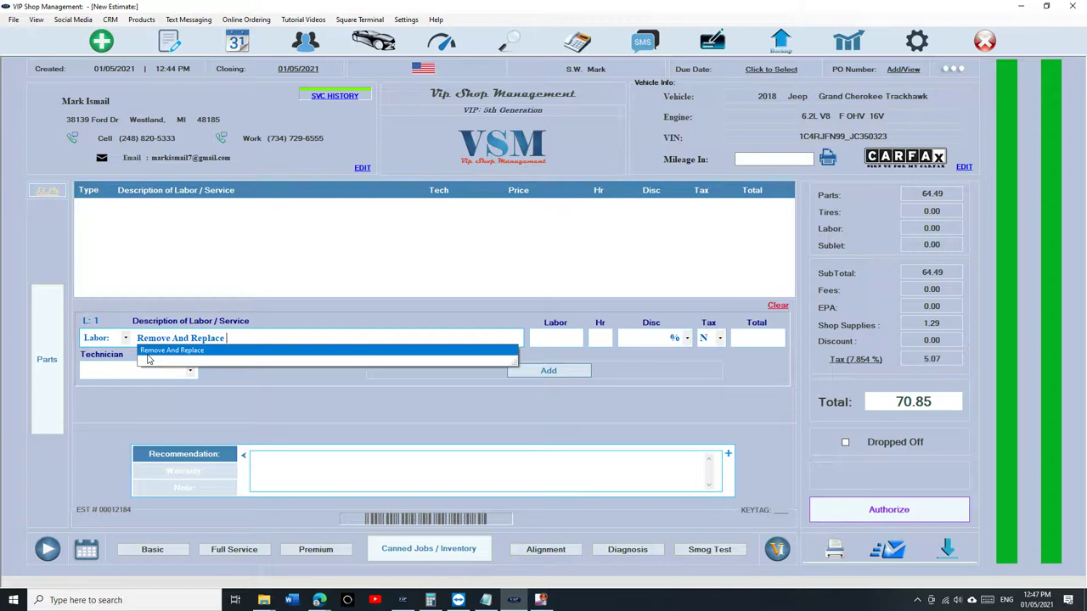
{"action": "key", "text": "BackSpace"}
{"action": "key", "text": "BackSpace"}
{"action": "key", "text": "BackSpace"}
{"action": "key", "text": "BackSpace"}
{"action": "key", "text": "BackSpace"}
{"action": "key", "text": "BackSpace"}
{"action": "key", "text": "BackSpace"}
{"action": "key", "text": "BackSpace"}
{"action": "key", "text": "BackSpace"}
{"action": "key", "text": "BackSpace"}
{"action": "key", "text": "BackSpace"}
{"action": "key", "text": "BackSpace"}
{"action": "key", "text": "BackSpace"}
{"action": "key", "text": "BackSpace"}
{"action": "key", "text": "BackSpace"}
{"action": "key", "text": "BackSpace"}
{"action": "key", "text": "BackSpace"}
{"action": "key", "text": "BackSpace"}
{"action": "type", "text": "Brake pads"}
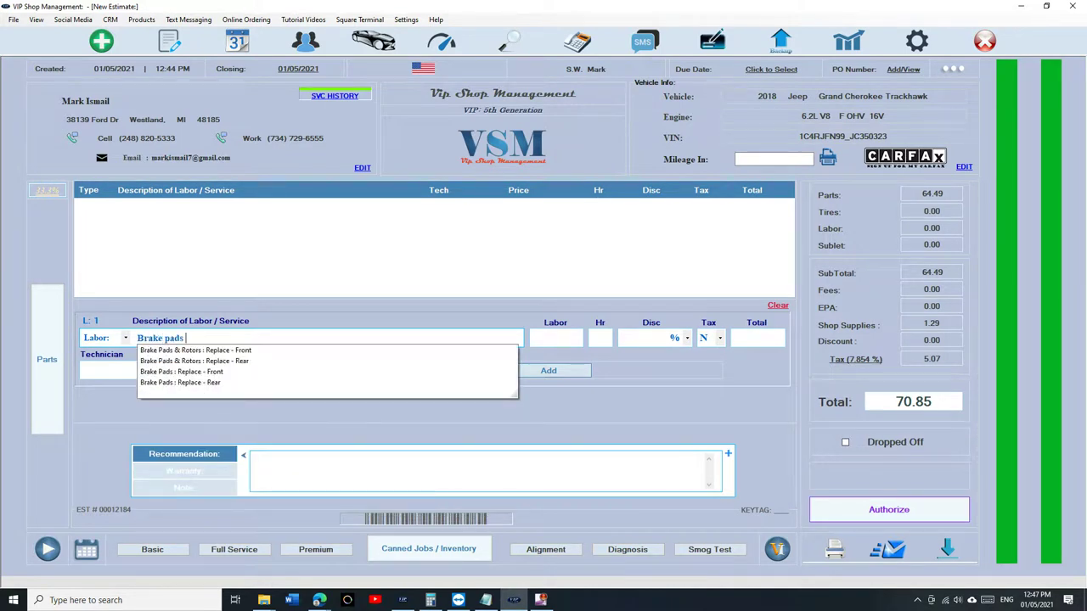
{"action": "type", "text": " - rear -"}
{"action": "key", "text": "BackSpace"}
{"action": "key", "text": "BackSpace"}
{"action": "key", "text": "BackSpace"}
{"action": "key", "text": "BackSpace"}
{"action": "key", "text": "BackSpace"}
{"action": "key", "text": "BackSpace"}
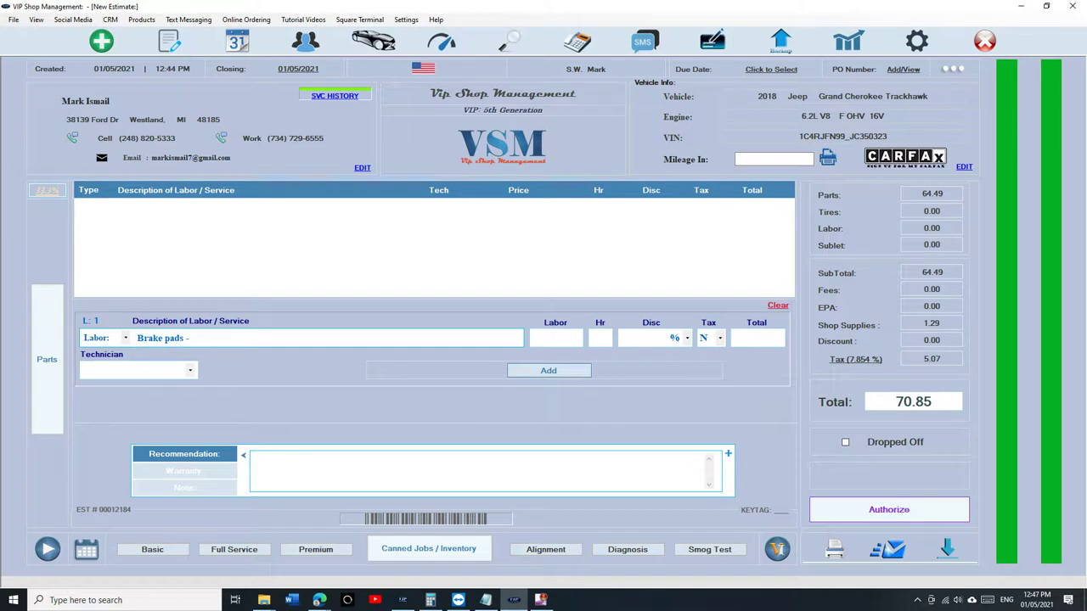
{"action": "key", "text": "BackSpace"}
{"action": "key", "text": "BackSpace"}
{"action": "key", "text": "BackSpace"}
{"action": "key", "text": "BackSpace"}
{"action": "key", "text": "BackSpace"}
{"action": "key", "text": "BackSpace"}
{"action": "key", "text": "BackSpace"}
{"action": "key", "text": "BackSpace"}
{"action": "key", "text": "BackSpace"}
{"action": "key", "text": "BackSpace"}
{"action": "key", "text": "BackSpace"}
{"action": "key", "text": "BackSpace"}
{"action": "key", "text": "BackSpace"}
{"action": "type", "text": "Rearbl"}
{"action": "key", "text": "BackSpace"}
{"action": "key", "text": "BackSpace"}
{"action": "key", "text": "BackSpace"}
{"action": "key", "text": "BackSpace"}
{"action": "key", "text": "BackSpace"}
{"action": "key", "text": "BackSpace"}
{"action": "key", "text": "BackSpace"}
{"action": "type", "text": "Brake p"}
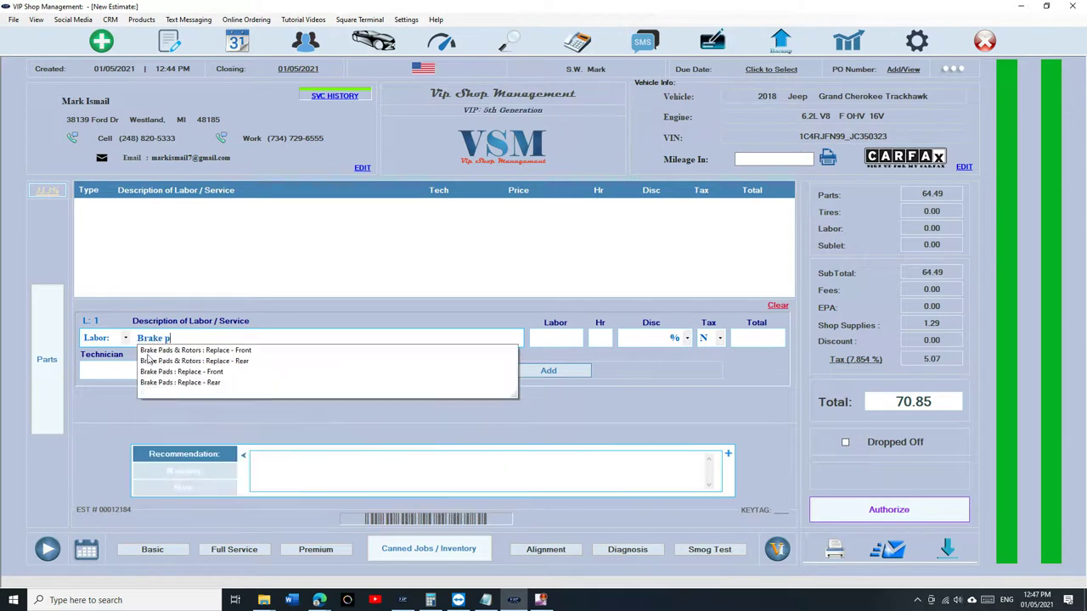
{"action": "type", "text": "ads - Fro"}
{"action": "key", "text": "BackSpace"}
{"action": "key", "text": "BackSpace"}
{"action": "key", "text": "BackSpace"}
{"action": "type", "text": "replaced"}
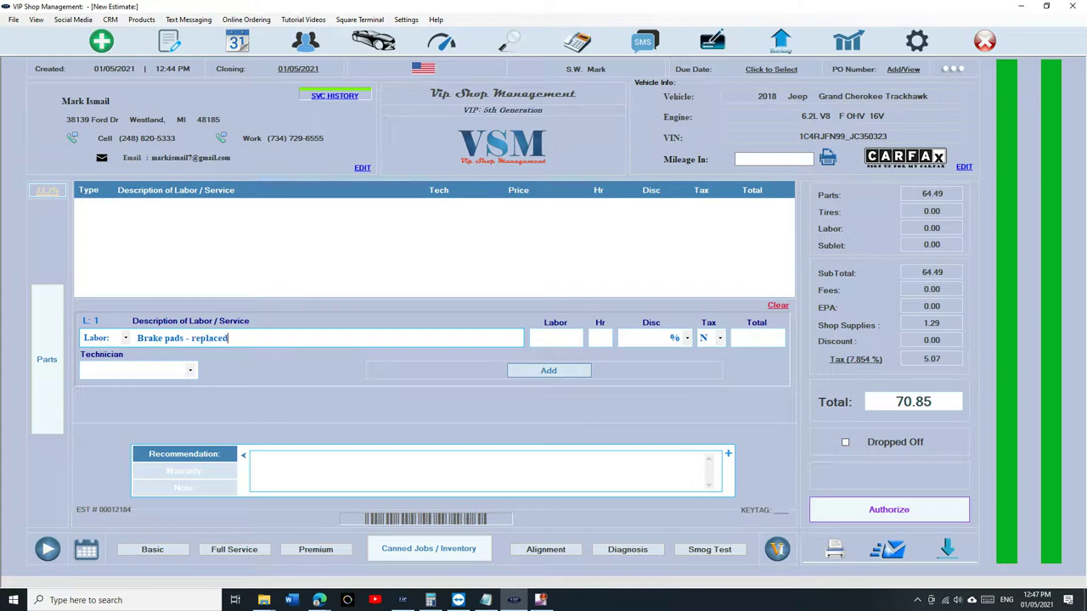
{"action": "type", "text": " - rear"}
{"action": "key", "text": "Tab"}
{"action": "left_click", "coordinate": [558, 371]}
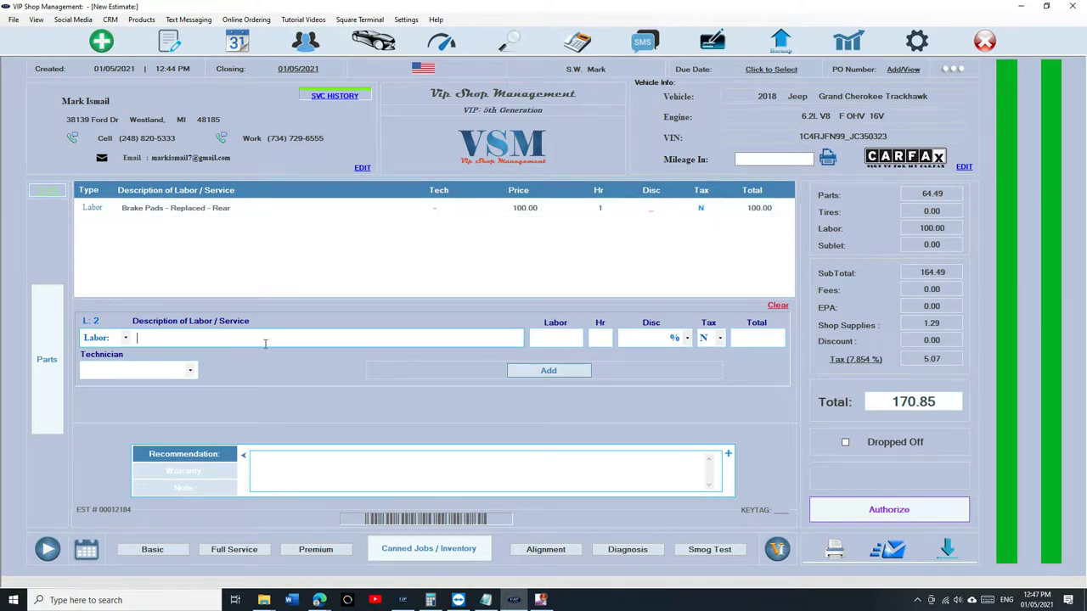
- Add a Starter : Replace labor line at 0.00 and 0 hours
{"action": "type", "text": "sta"}
{"action": "left_click", "coordinate": [236, 358]}
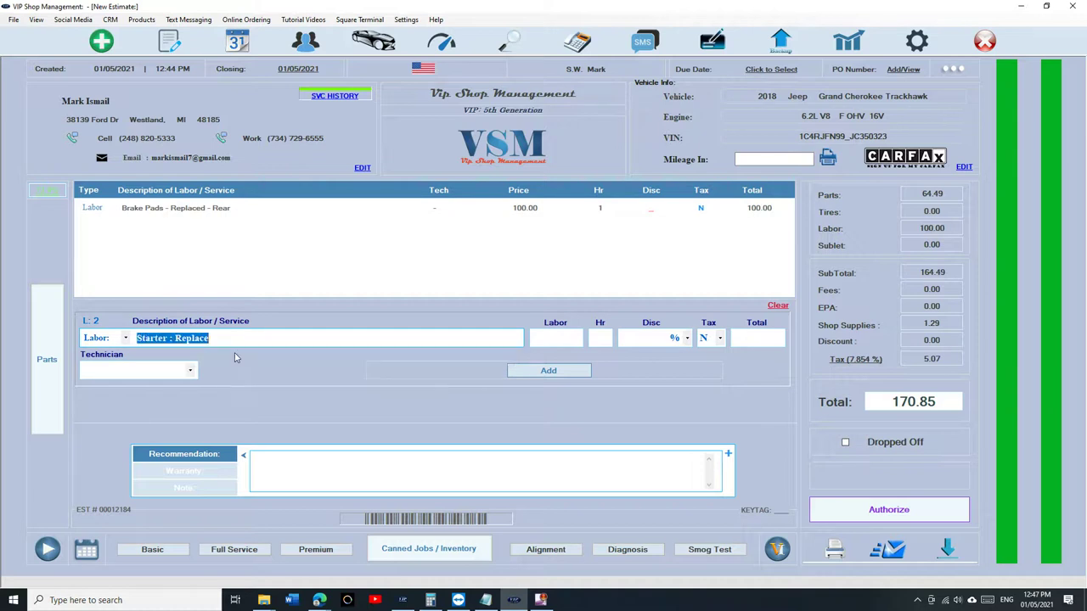
{"action": "left_click", "coordinate": [561, 374]}
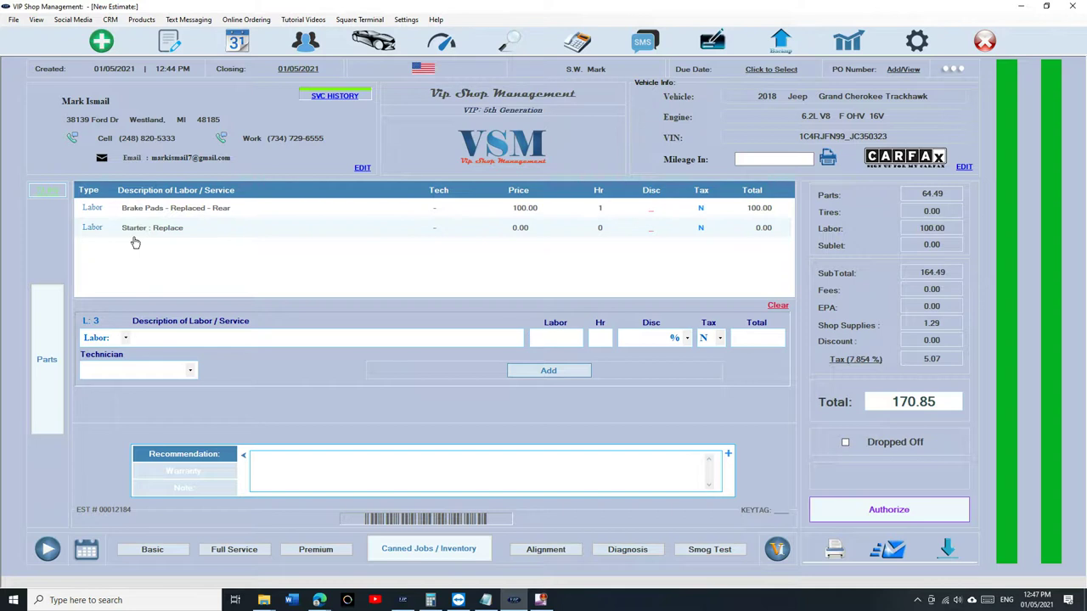
- Begin a new labor description 're', then dismiss the suggestions without choosing one
{"action": "left_click", "coordinate": [192, 339]}
{"action": "type", "text": "re"}
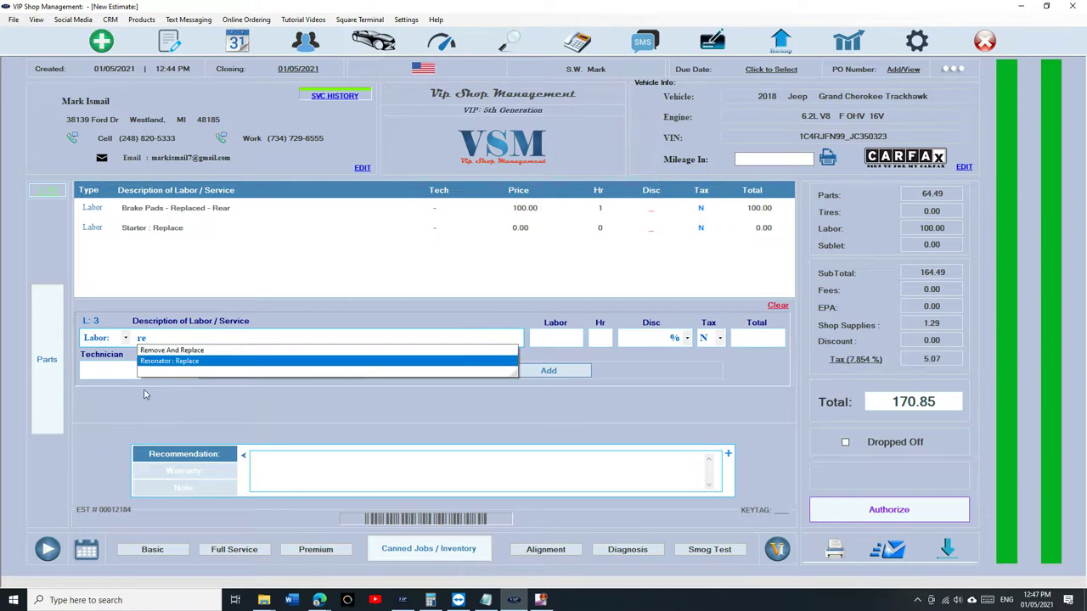
{"action": "left_click", "coordinate": [147, 395]}
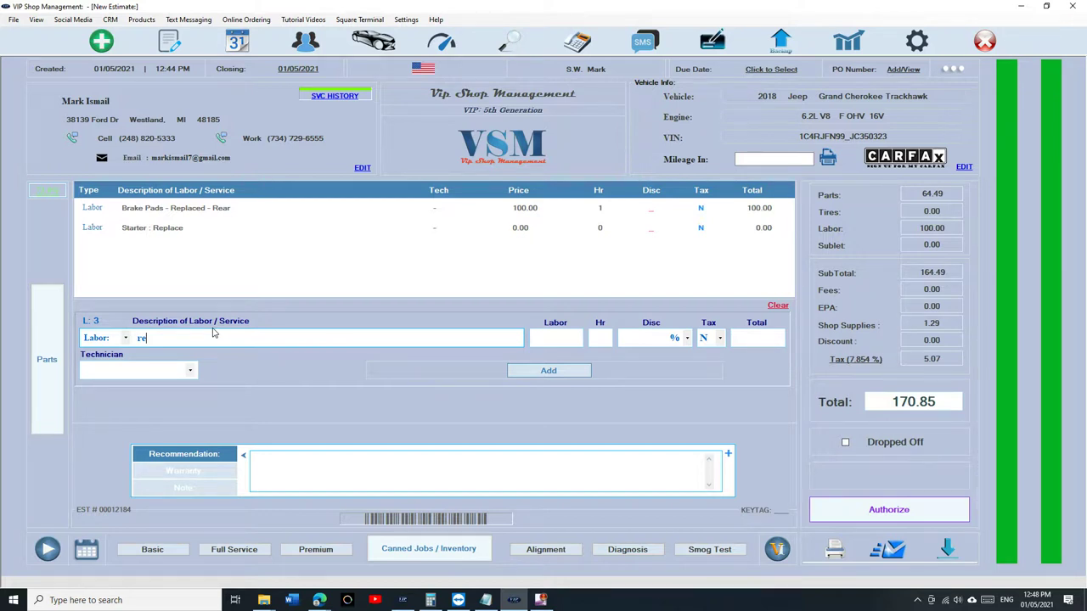
- Reopen estimate 00012184 from WorkFlow and authorize it into an invoice
{"action": "left_click", "coordinate": [170, 39]}
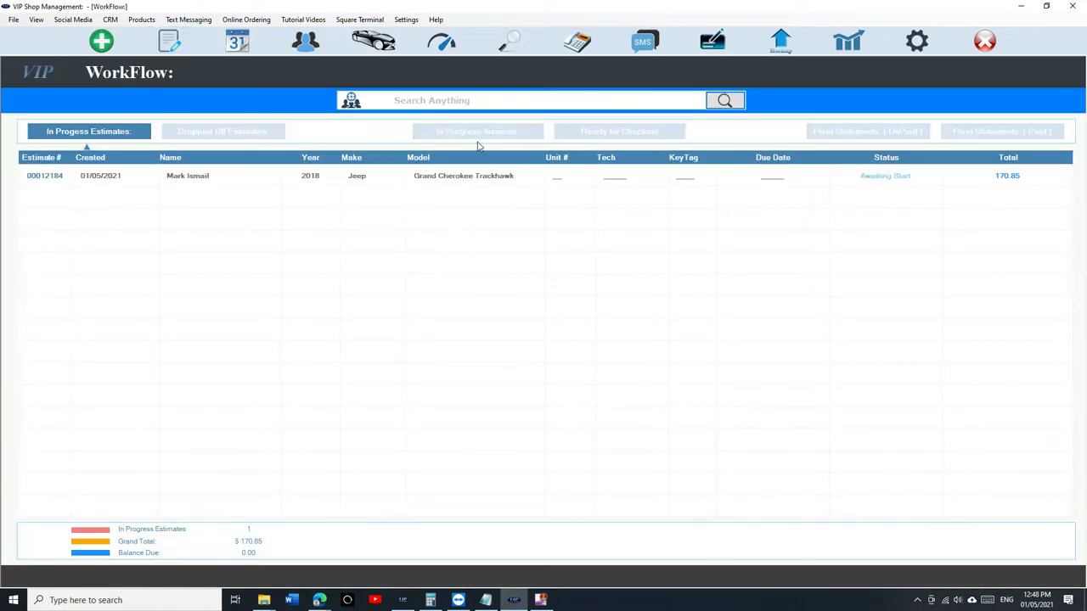
{"action": "left_click", "coordinate": [170, 39]}
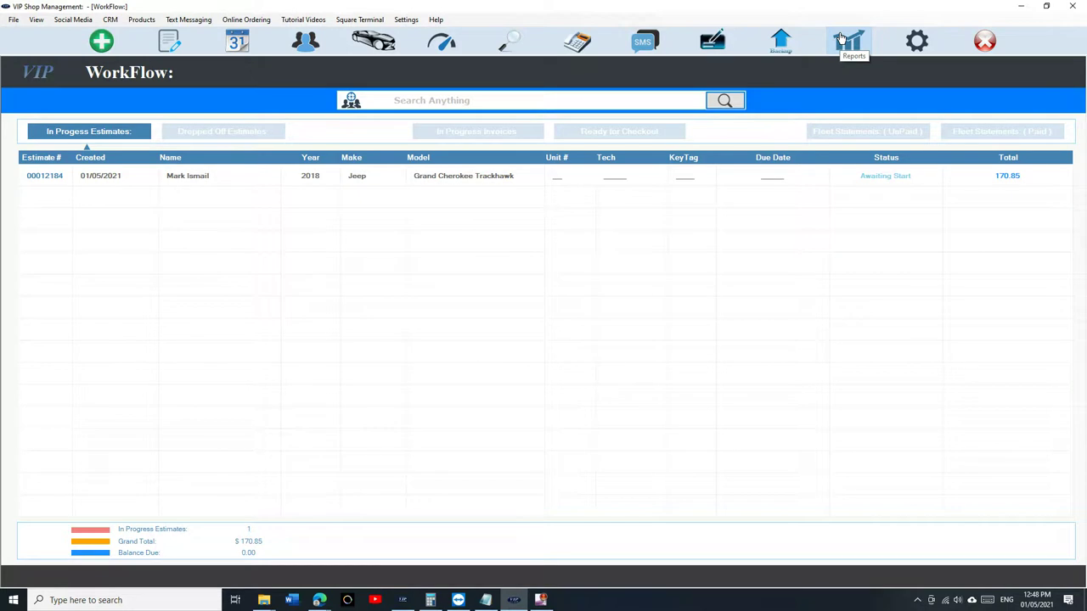
{"action": "double_click", "coordinate": [334, 174]}
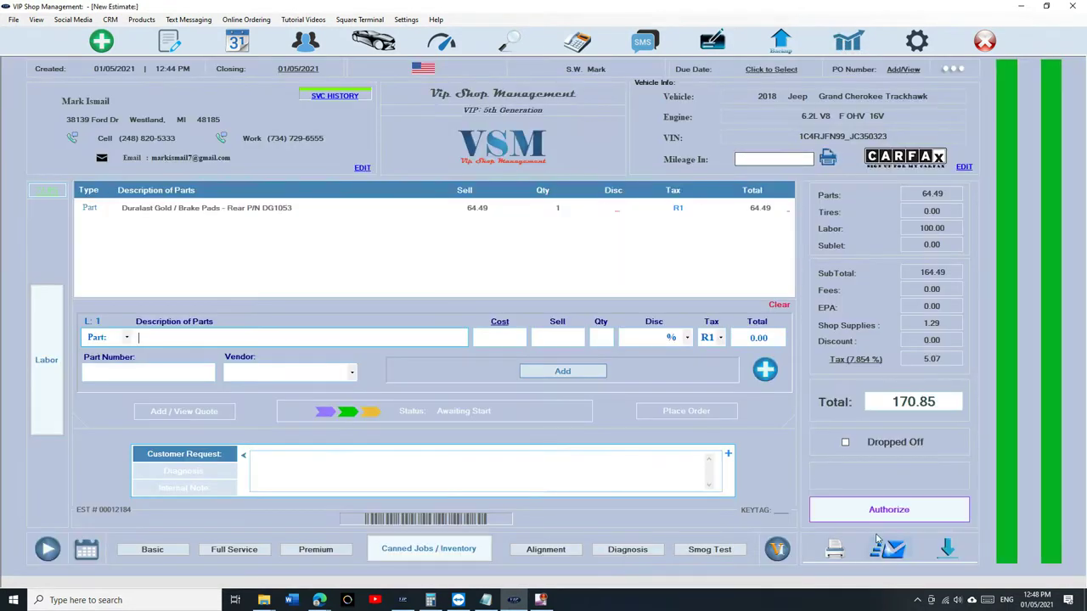
{"action": "left_click", "coordinate": [888, 510]}
{"action": "left_click", "coordinate": [763, 327]}
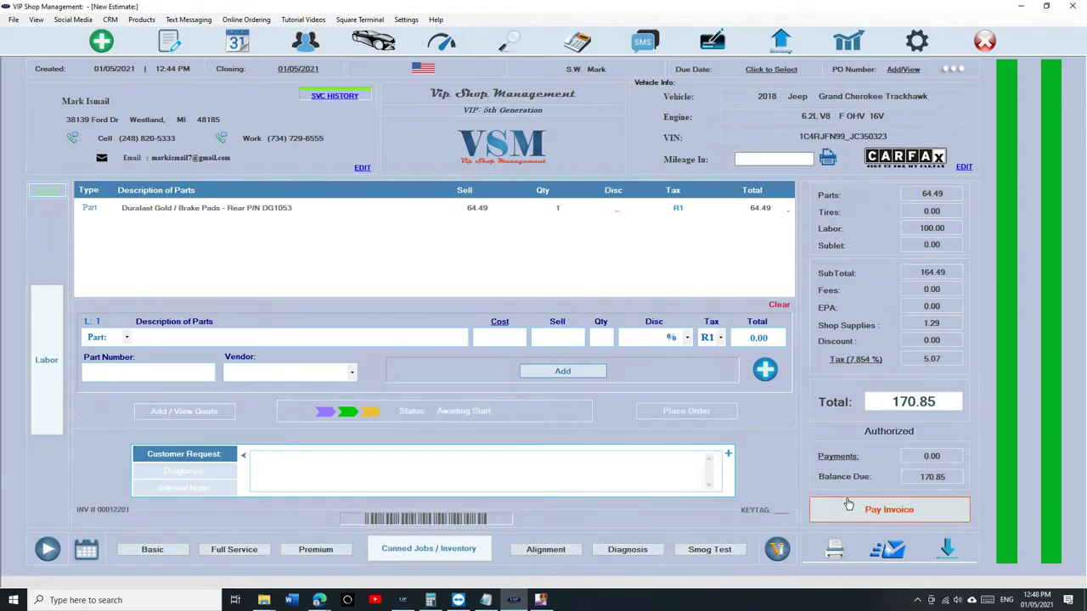
- Pay the 170.85 invoice in full with cash
{"action": "left_click", "coordinate": [837, 505]}
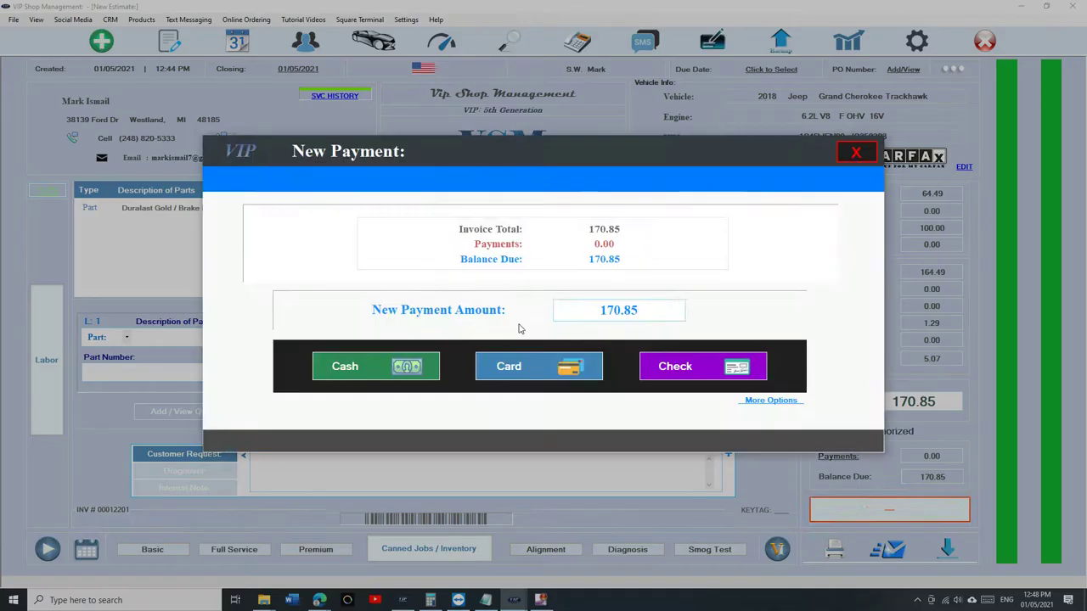
{"action": "left_click", "coordinate": [414, 363]}
{"action": "left_click", "coordinate": [620, 379]}
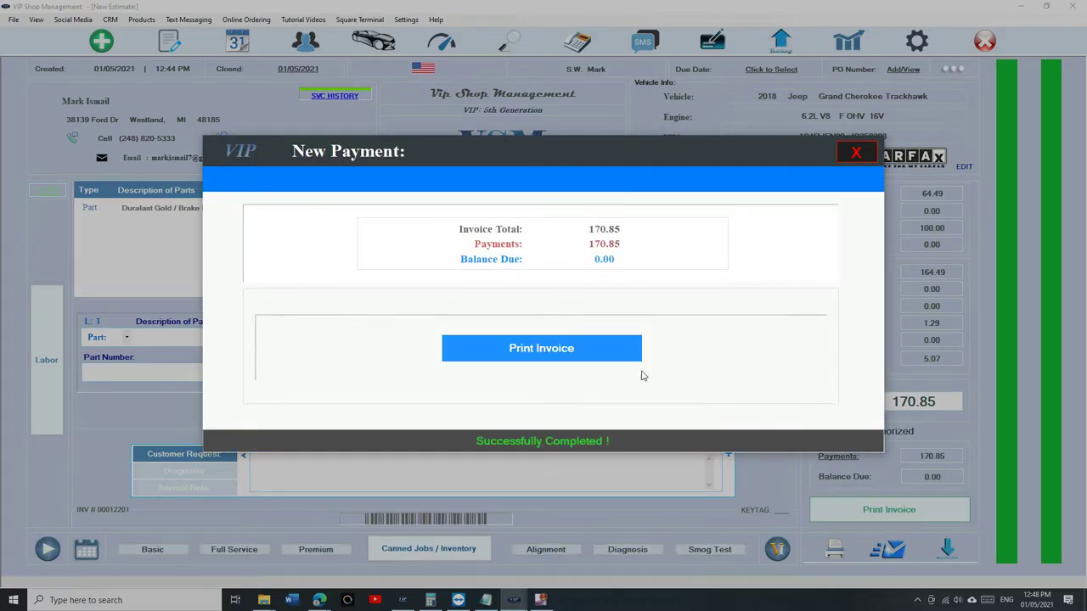
{"action": "left_click", "coordinate": [855, 151]}
- Open Reports and enter the reports passcode
{"action": "left_click", "coordinate": [852, 44]}
{"action": "type", "text": "****"}
{"action": "key", "text": "Return"}
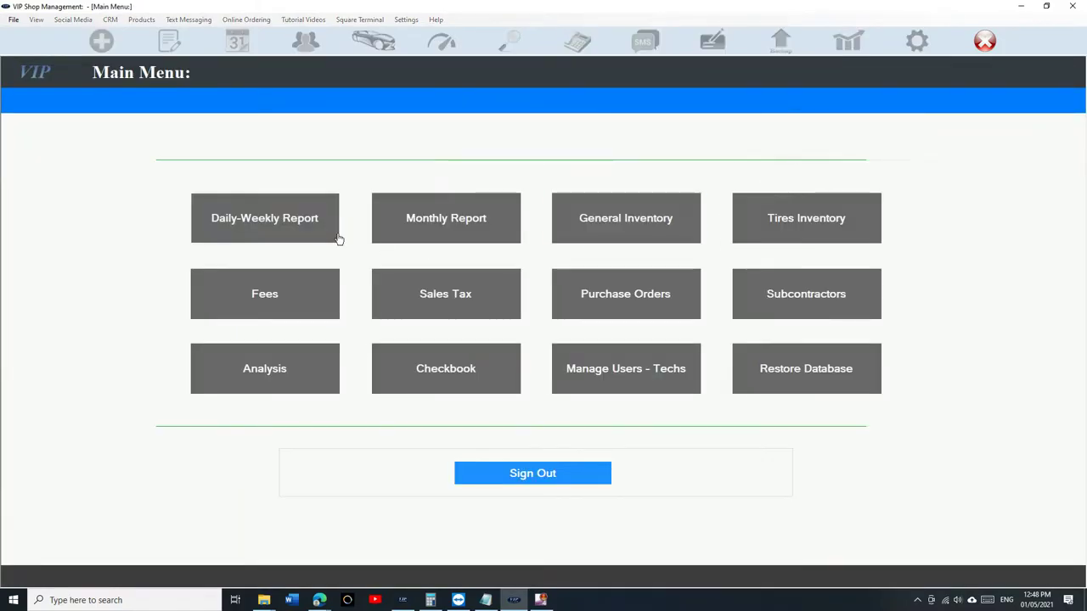
- Open the 12:48 PM paid invoice from the Daily Report and put it back into editing
{"action": "left_click", "coordinate": [289, 223]}
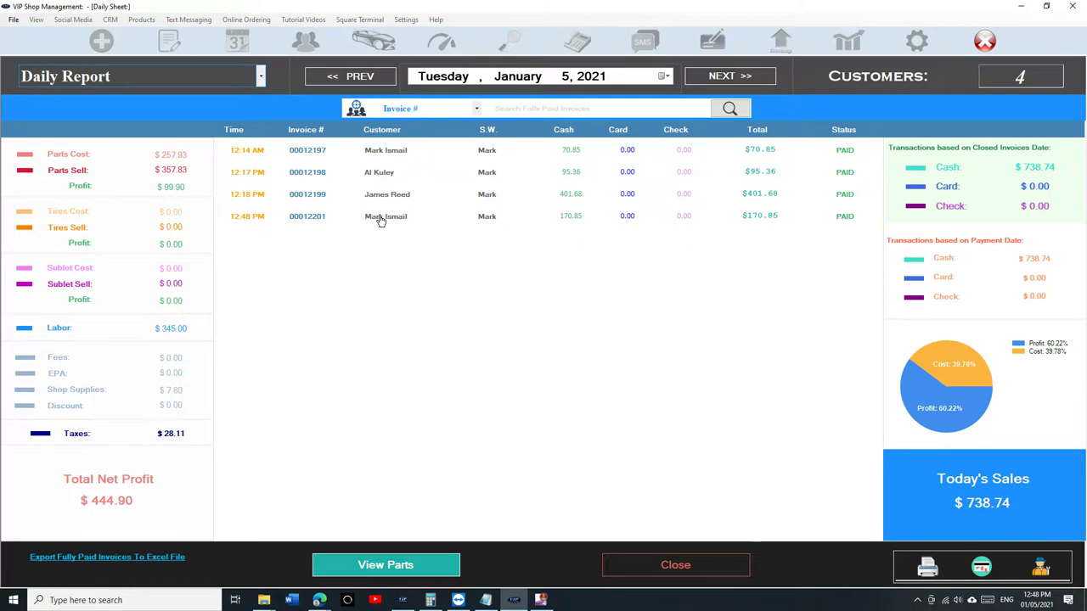
{"action": "double_click", "coordinate": [381, 219]}
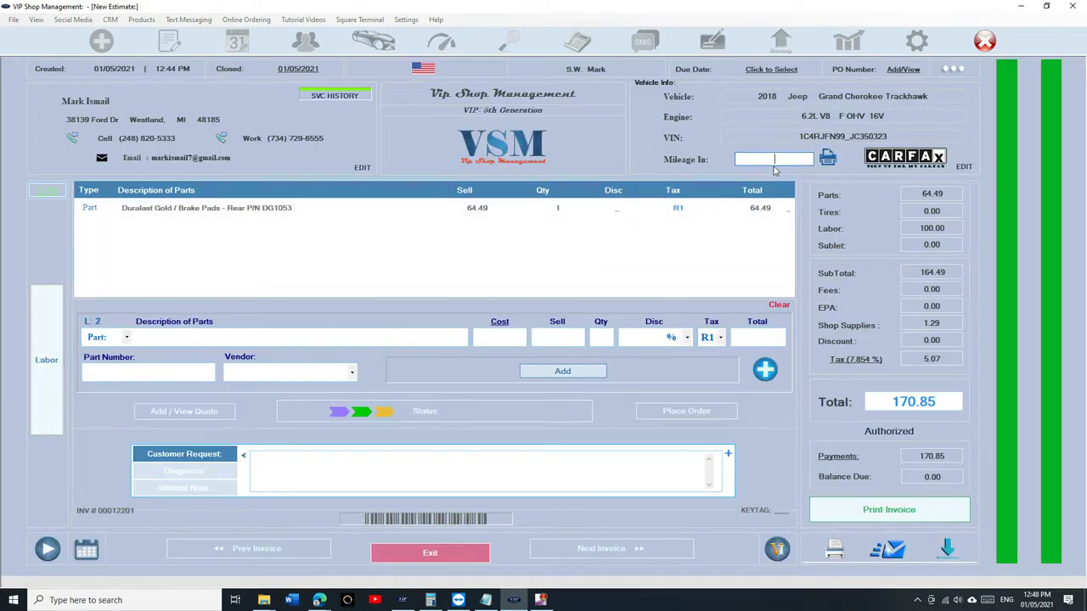
{"action": "left_click", "coordinate": [943, 73]}
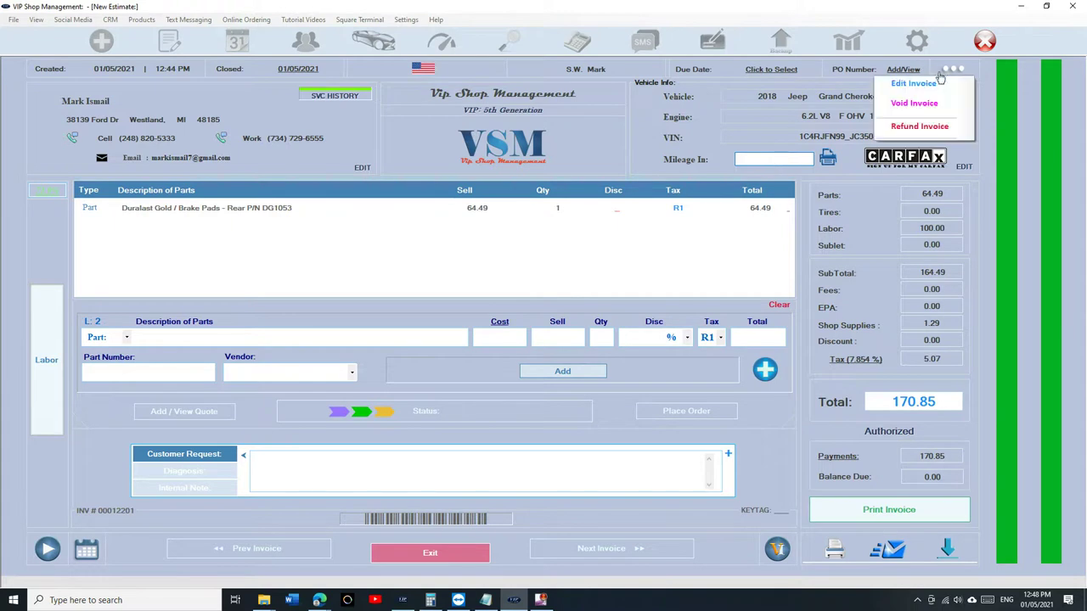
{"action": "left_click", "coordinate": [921, 83]}
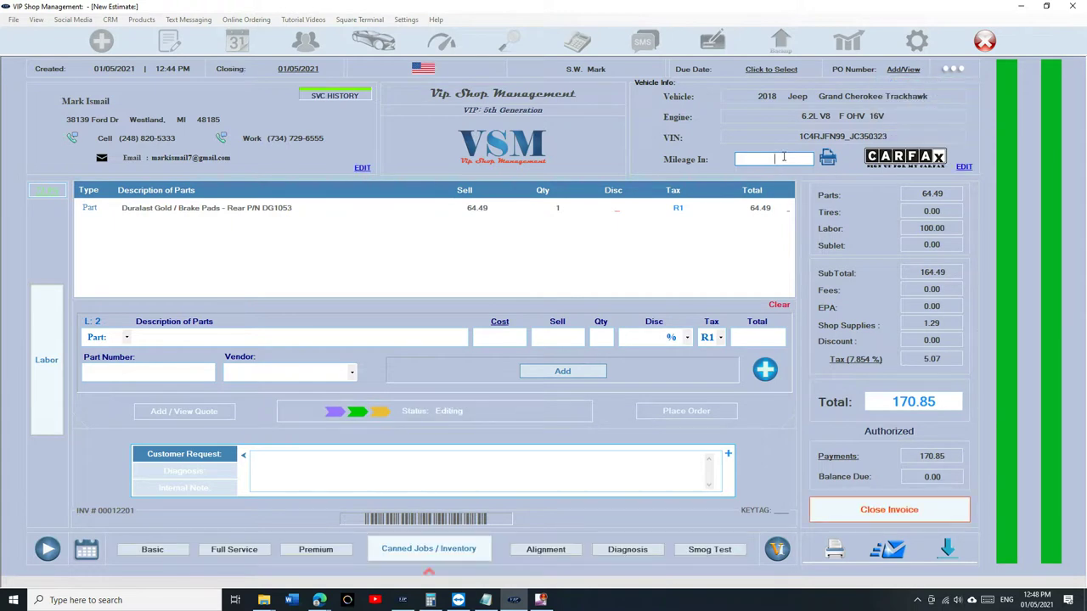
- Record 20000 miles in, close the invoice as Completed, and close the daily report
{"action": "type", "text": "20000"}
{"action": "left_click", "coordinate": [888, 515]}
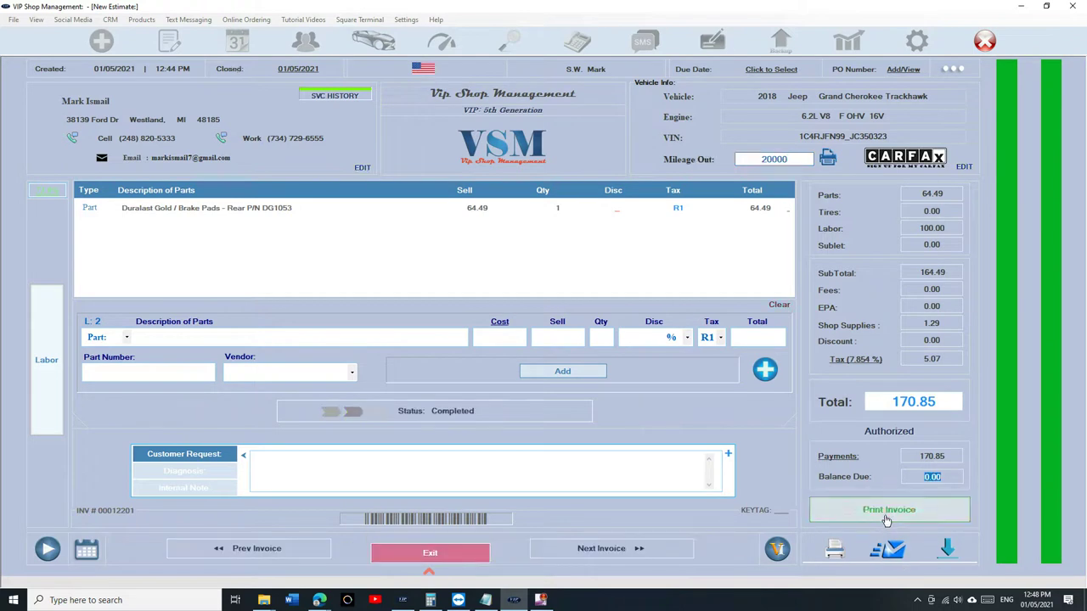
{"action": "left_click", "coordinate": [430, 554]}
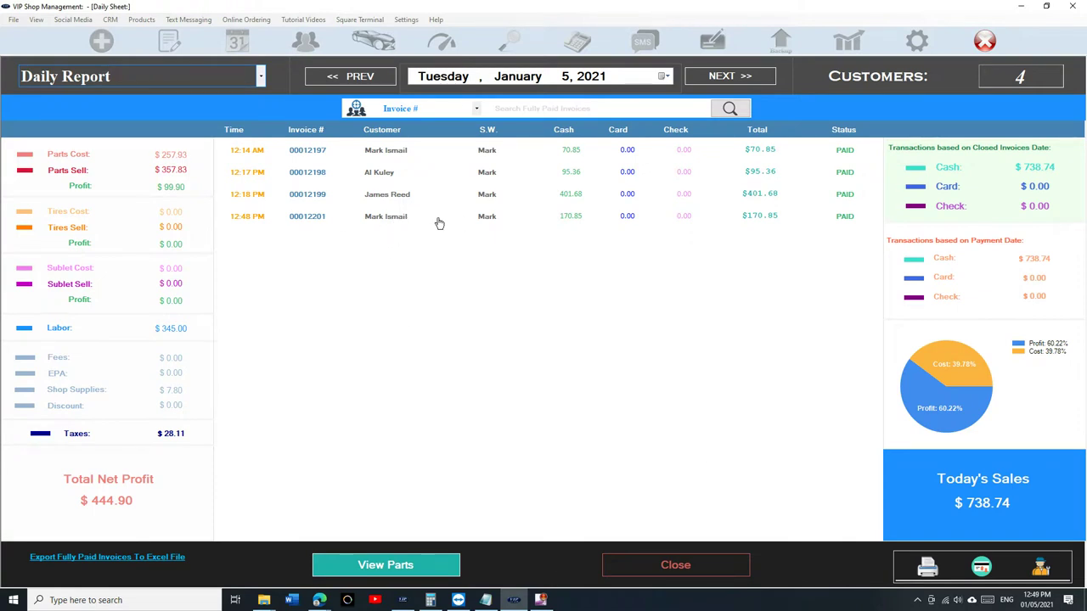
{"action": "left_click", "coordinate": [675, 567]}
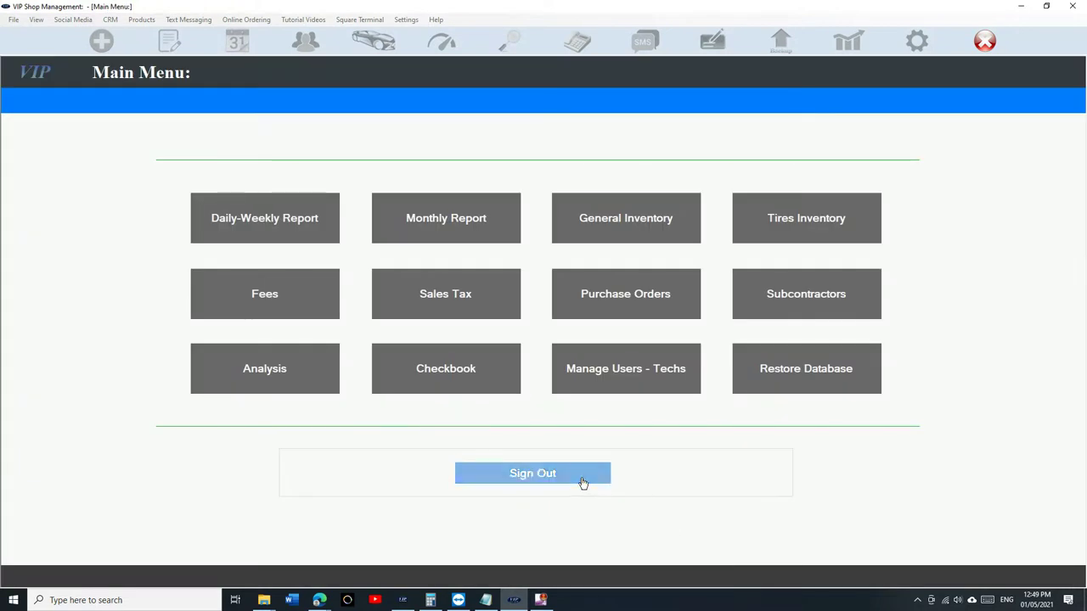
- Create a blank Quick Estimate from WorkFlow with no customer or vehicle attached
{"action": "left_click", "coordinate": [582, 481]}
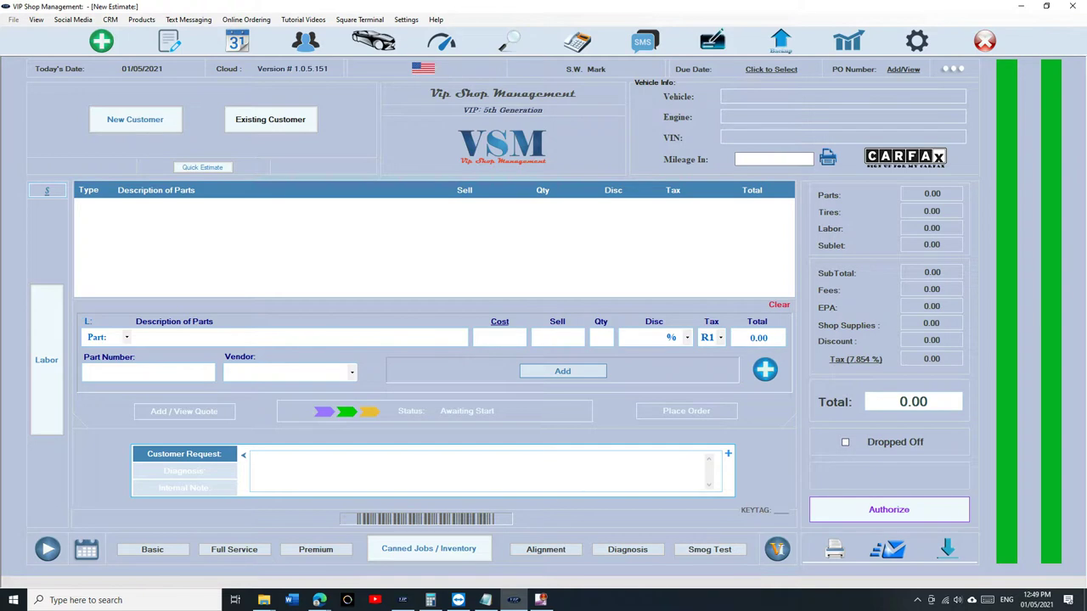
{"action": "left_click", "coordinate": [178, 52]}
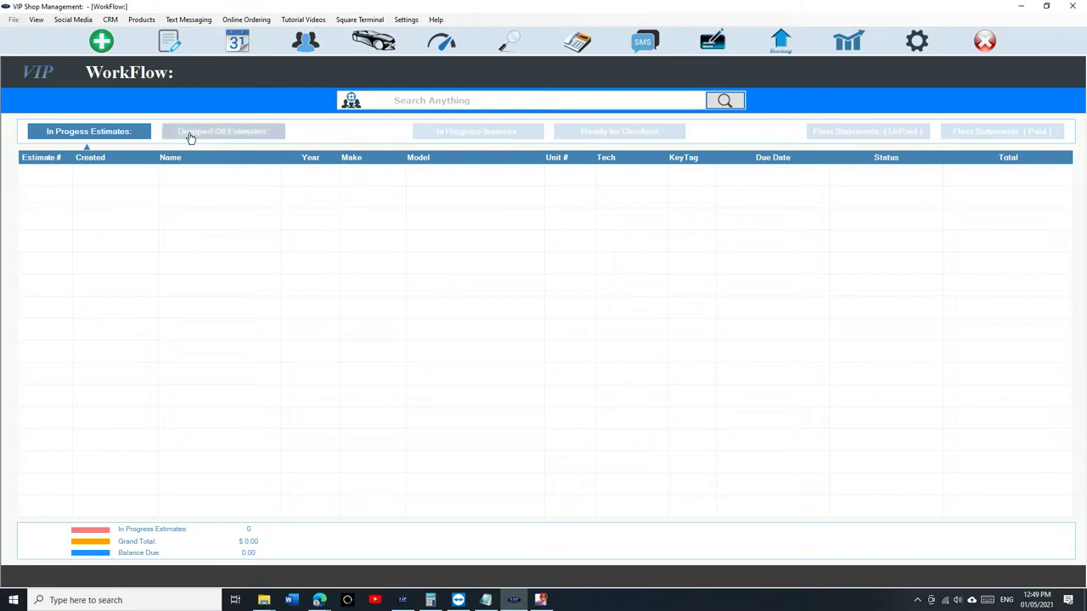
{"action": "left_click", "coordinate": [104, 46]}
{"action": "left_click", "coordinate": [175, 165]}
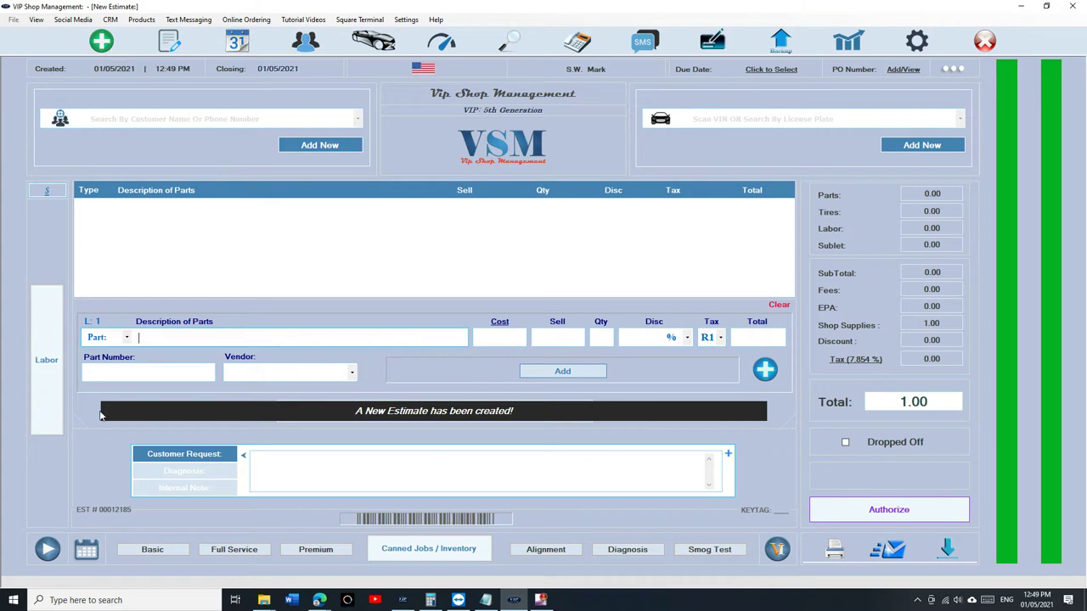
- Add a Starter : Replace labor line at 1.6 hours to the estimate
{"action": "left_click", "coordinate": [47, 357]}
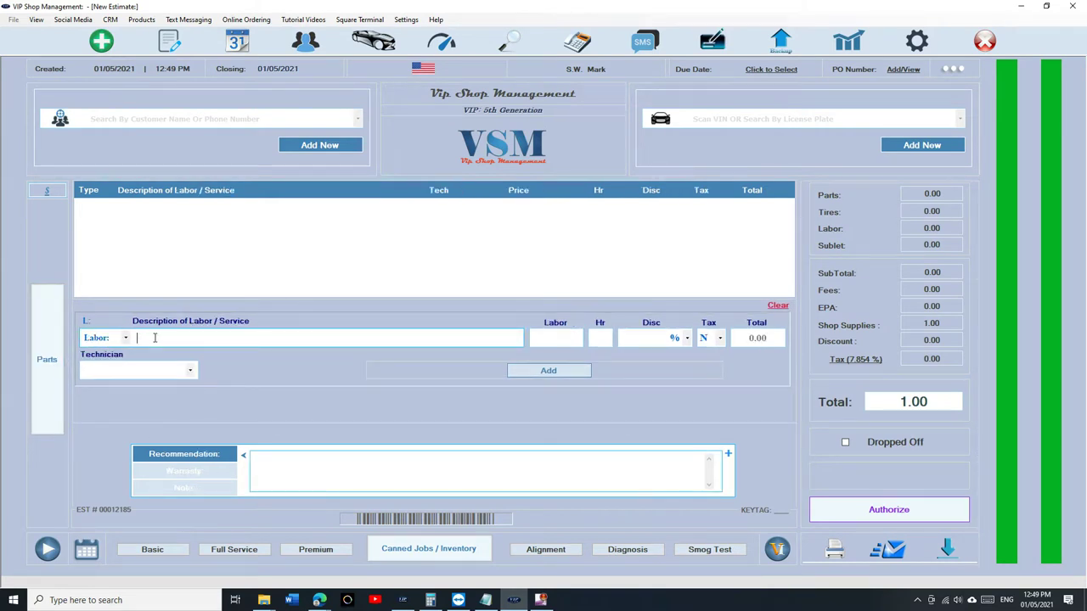
{"action": "type", "text": "start"}
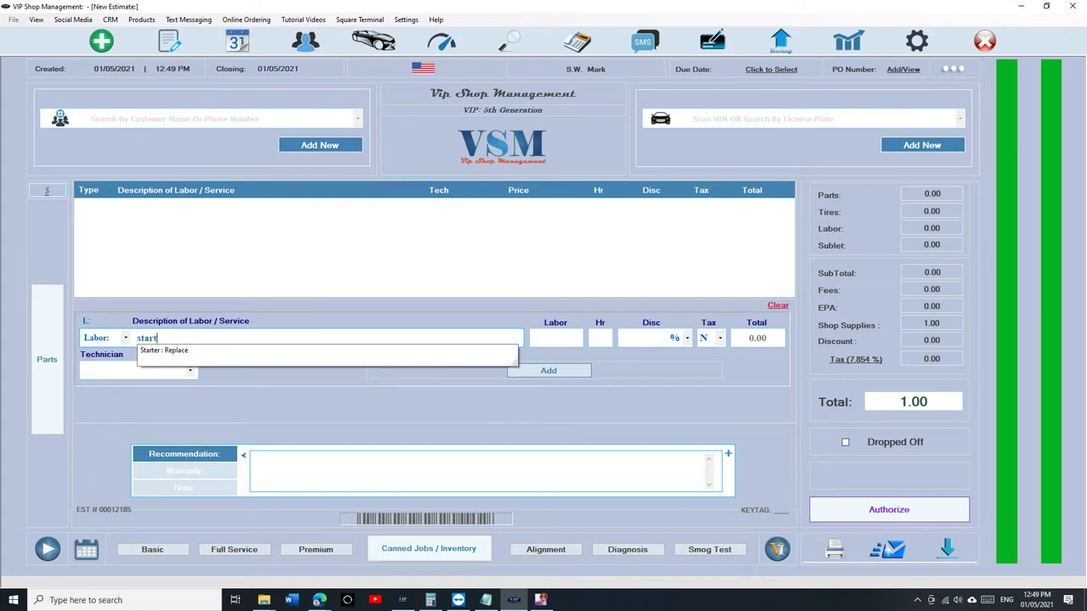
{"action": "key", "text": "Down"}
{"action": "key", "text": "Return"}
{"action": "key", "text": "Tab"}
{"action": "type", "text": "1.6"}
{"action": "key", "text": "Tab"}
{"action": "key", "text": "Tab"}
{"action": "key", "text": "Tab"}
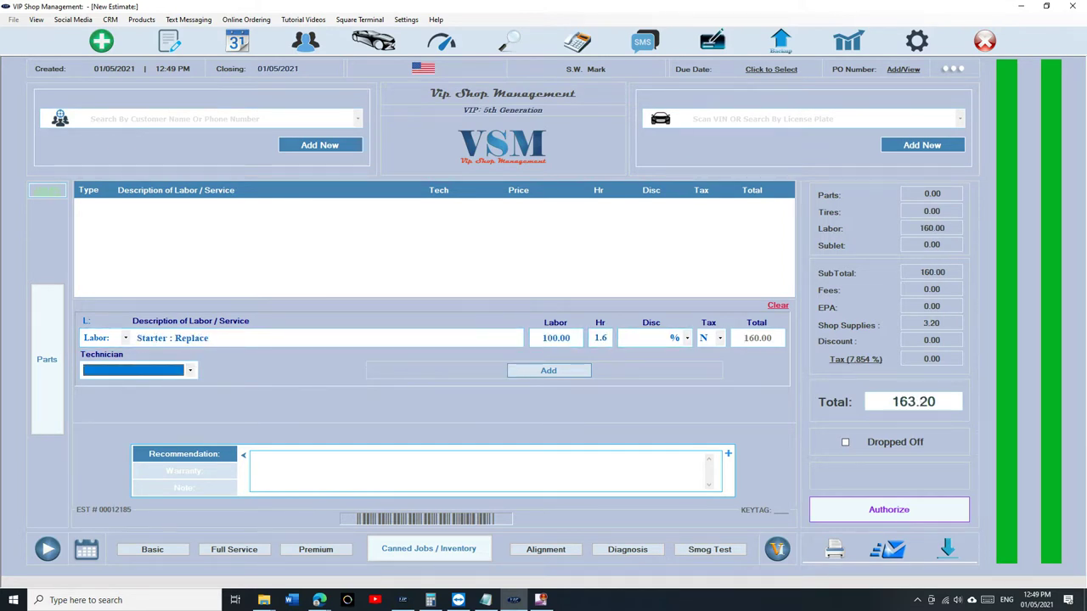
{"action": "key", "text": "Return"}
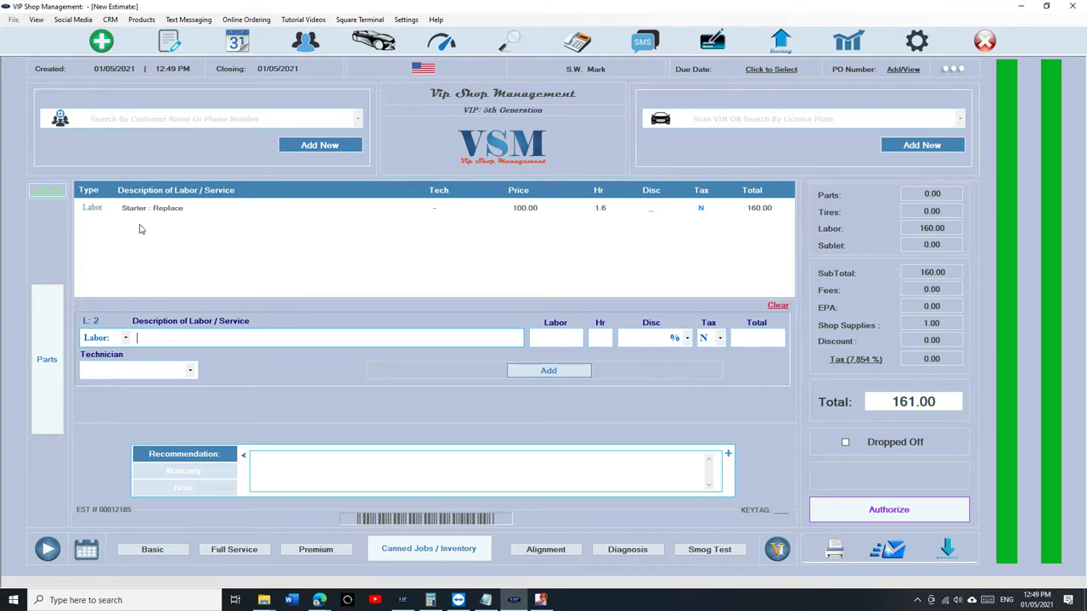
- Change the labor line's description to 'Starter : Replace - See Note1'
{"action": "left_click", "coordinate": [148, 212]}
{"action": "type", "text": "- see n"}
{"action": "type", "text": "ot"}
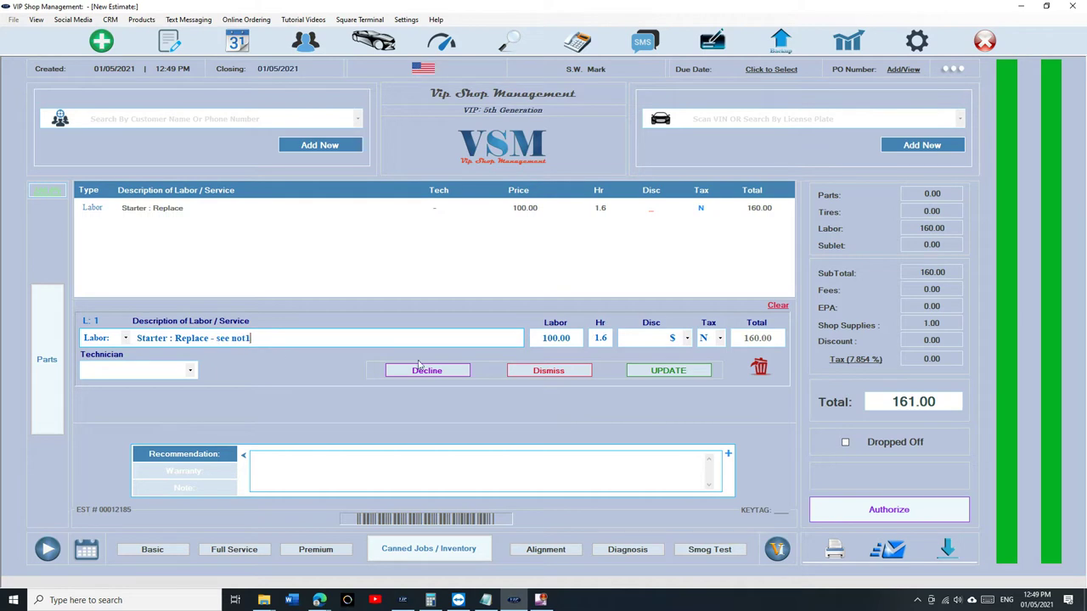
{"action": "type", "text": "e1"}
{"action": "left_click", "coordinate": [658, 371]}
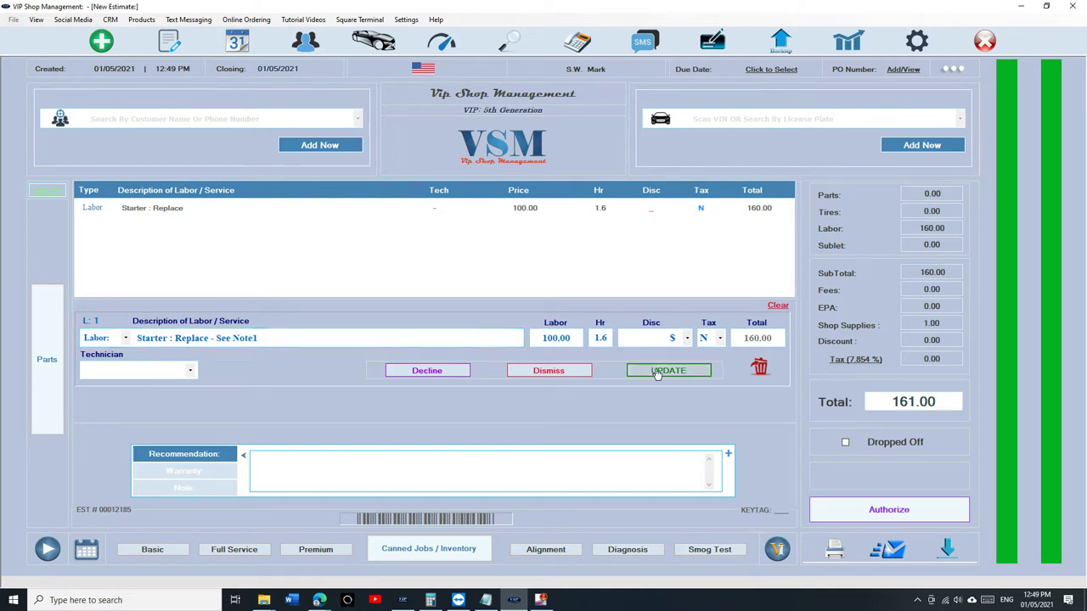
{"action": "left_click", "coordinate": [198, 488]}
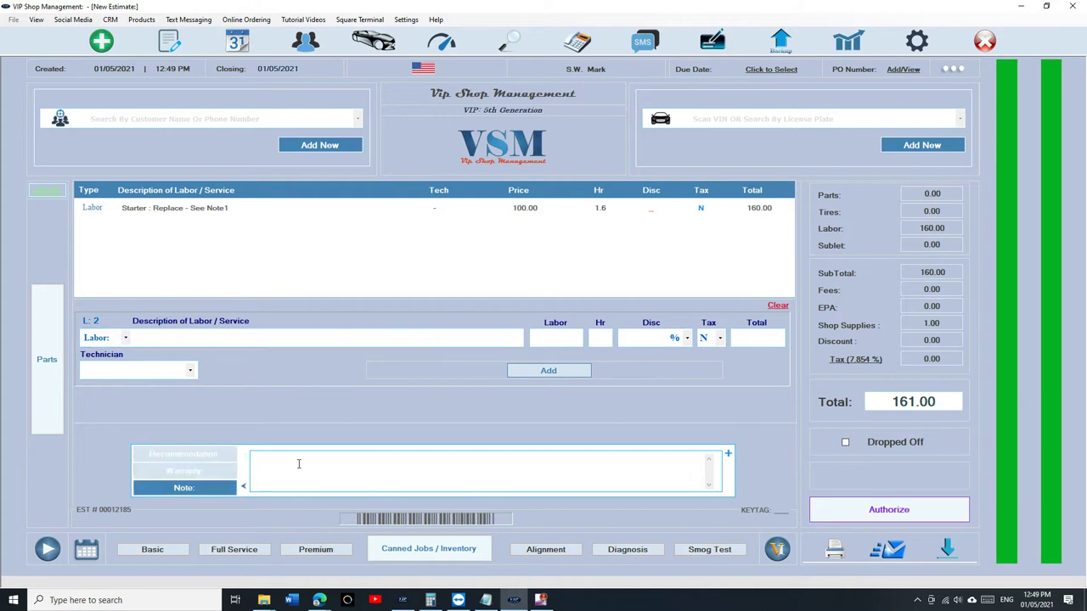
- Write 'Note1:' in the estimate note, fixing the typo, then return to the labor description
{"action": "type", "text": "Not1 e"}
{"action": "key", "text": "BackSpace"}
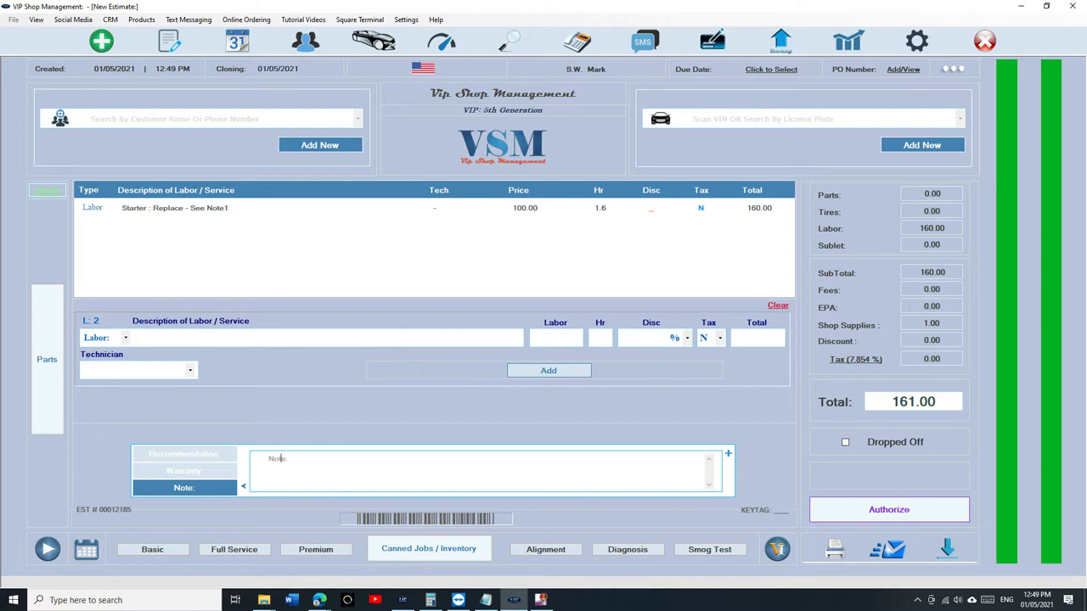
{"action": "type", "text": "1"}
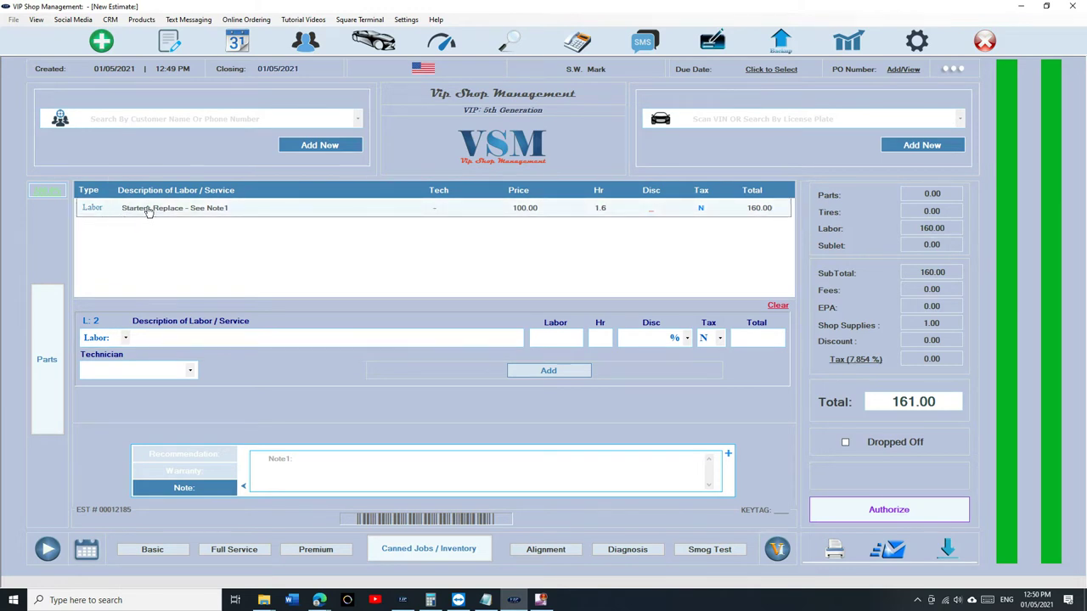
{"action": "key", "text": "Tab"}
- Start a new estimate for the existing customer's 2018 Jeep Grand Cherokee Trackhawk
{"action": "left_click", "coordinate": [169, 40]}
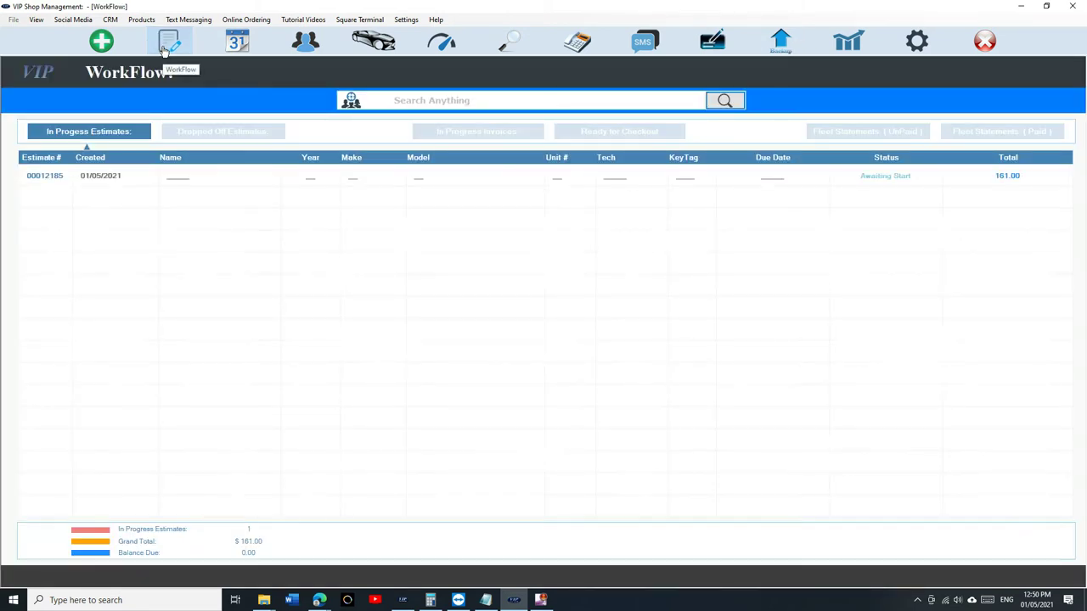
{"action": "left_click", "coordinate": [101, 41]}
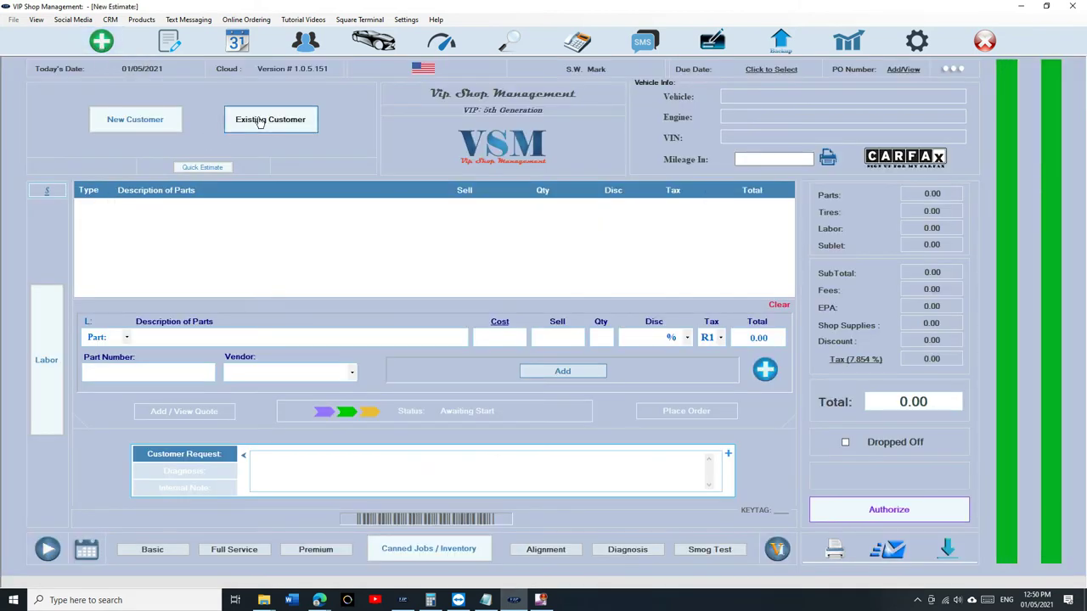
{"action": "left_click", "coordinate": [263, 119]}
{"action": "type", "text": "mark is"}
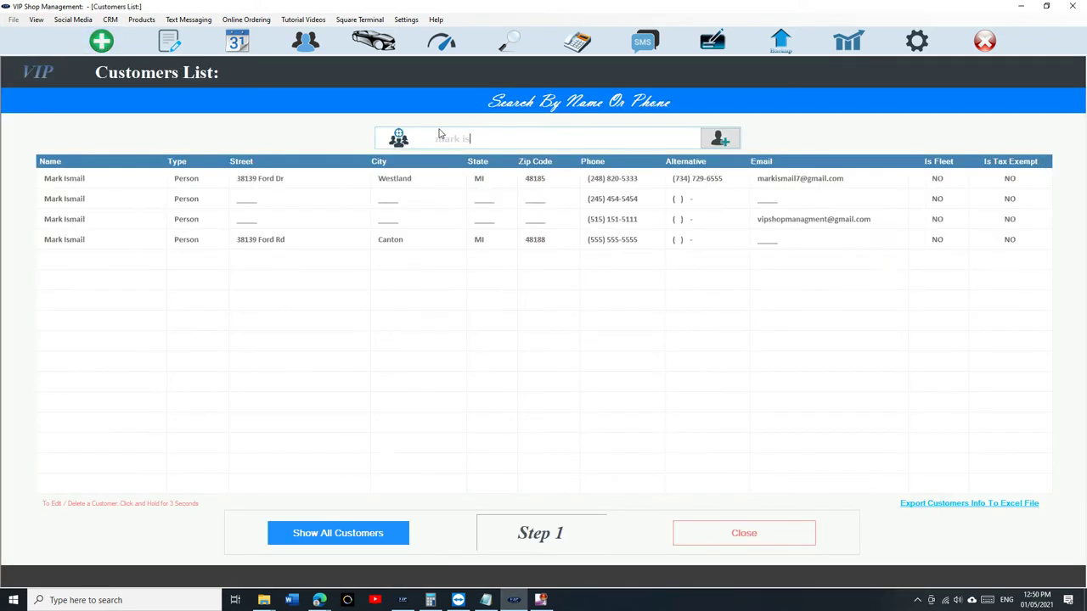
{"action": "left_click", "coordinate": [427, 179]}
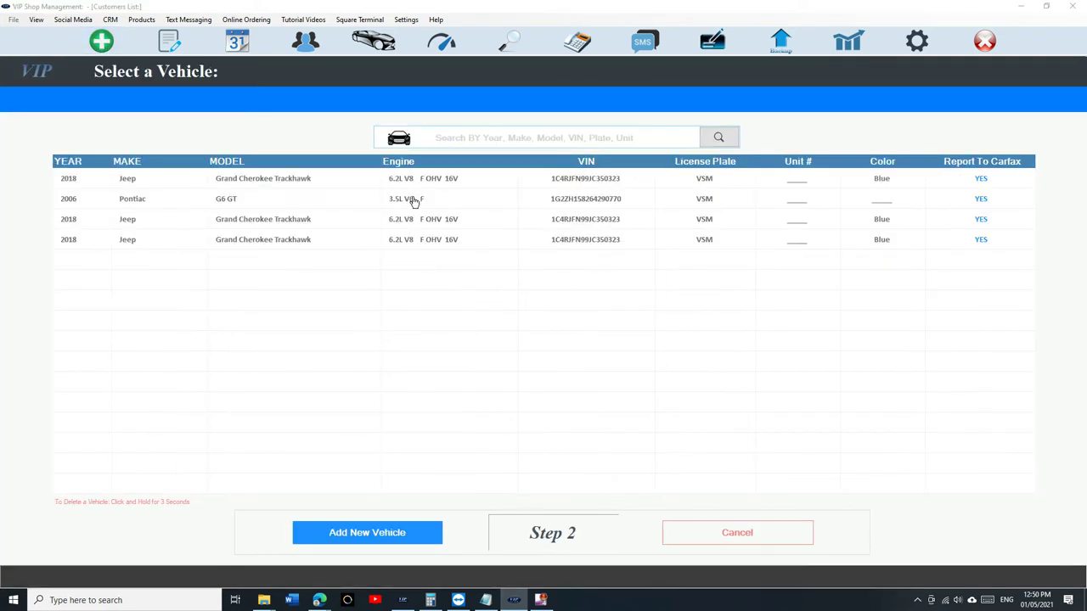
{"action": "left_click", "coordinate": [427, 187]}
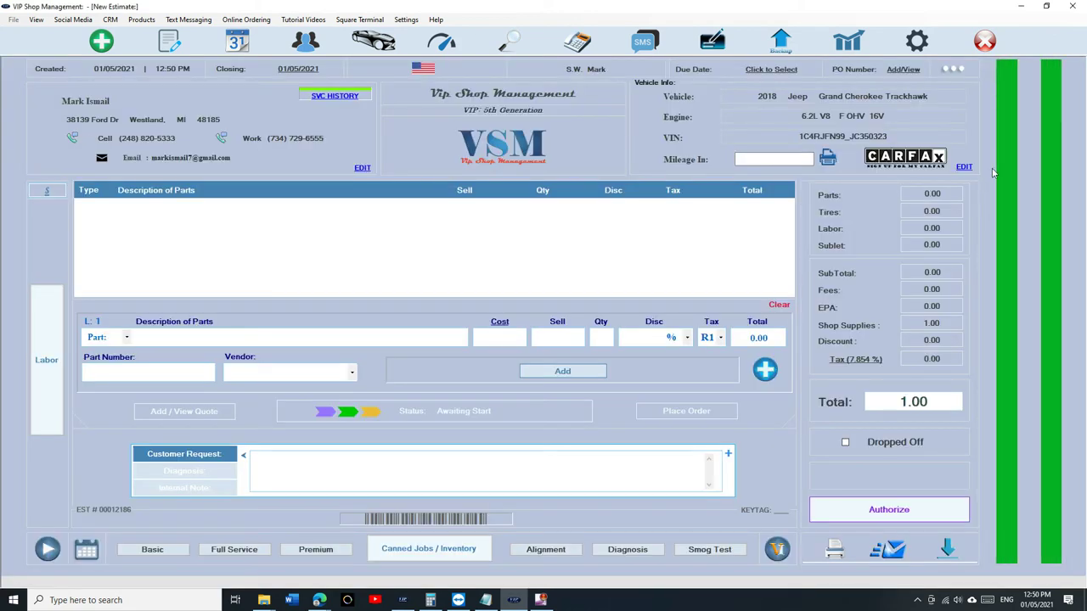
- Review the Jeep's Carfax service history, then close it and the vehicle details without changes
{"action": "left_click", "coordinate": [964, 168]}
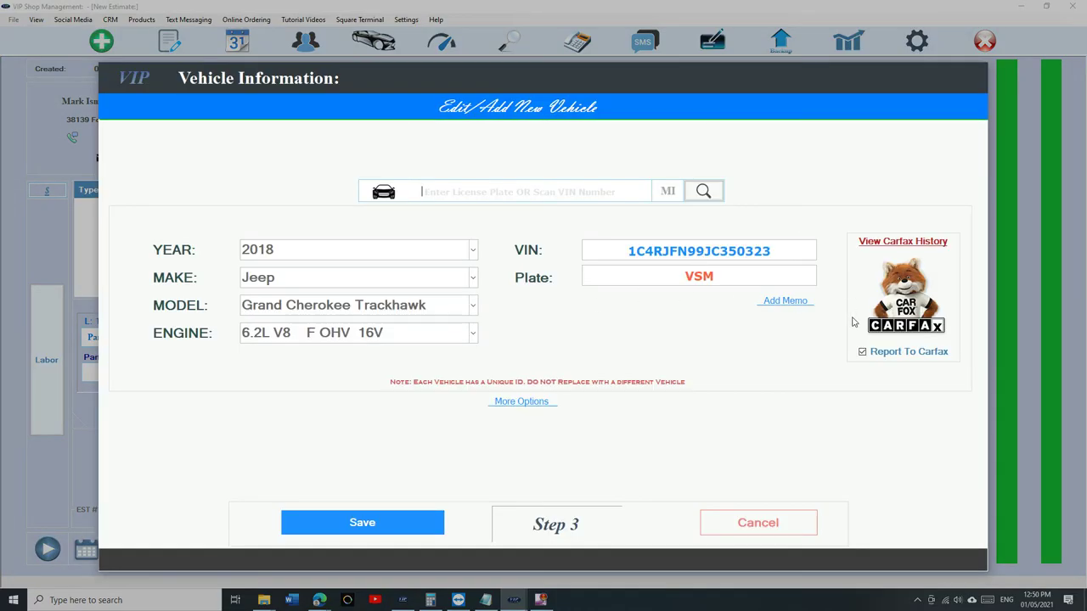
{"action": "left_click", "coordinate": [901, 242]}
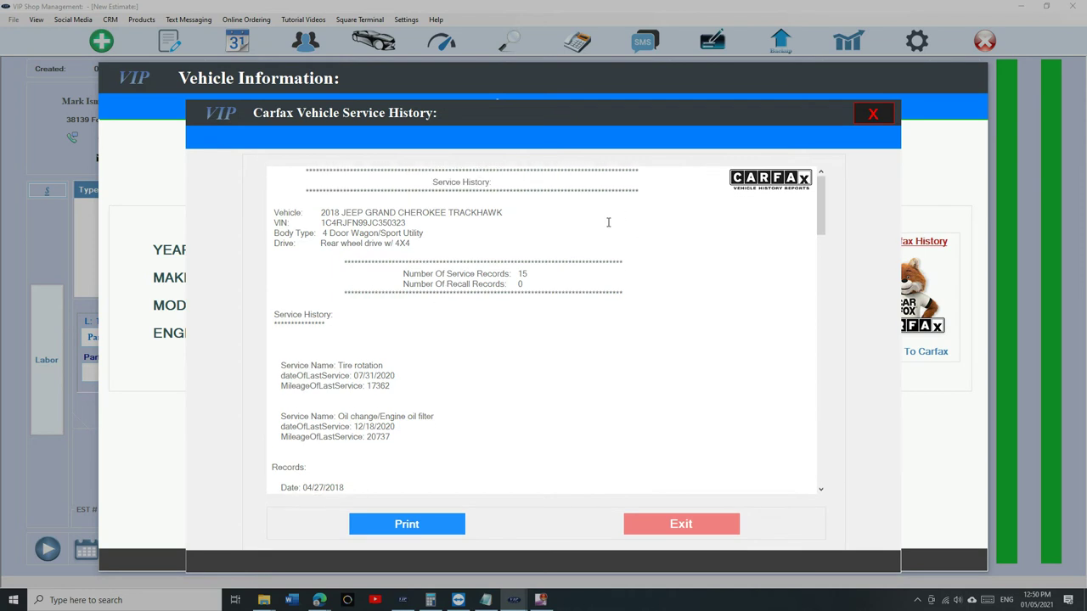
{"action": "scroll", "coordinate": [608, 222], "scroll_direction": "down", "scroll_amount": 5}
{"action": "scroll", "coordinate": [327, 319], "scroll_direction": "down", "scroll_amount": 3}
{"action": "left_click_drag", "start_coordinate": [285, 355], "coordinate": [379, 366]}
{"action": "scroll", "coordinate": [379, 365], "scroll_direction": "down", "scroll_amount": 7}
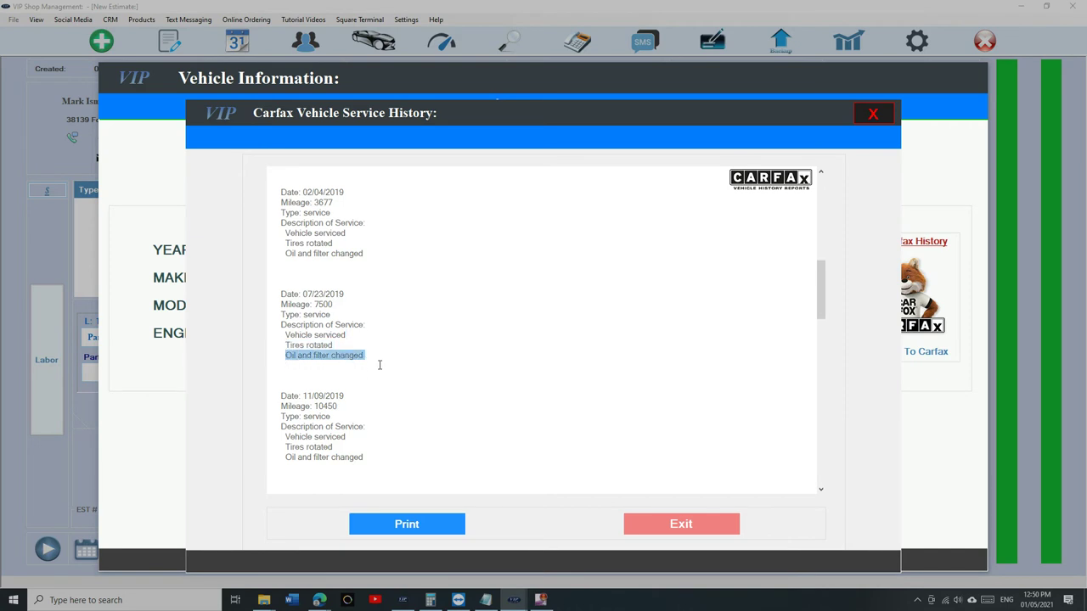
{"action": "scroll", "coordinate": [379, 366], "scroll_direction": "down", "scroll_amount": 14}
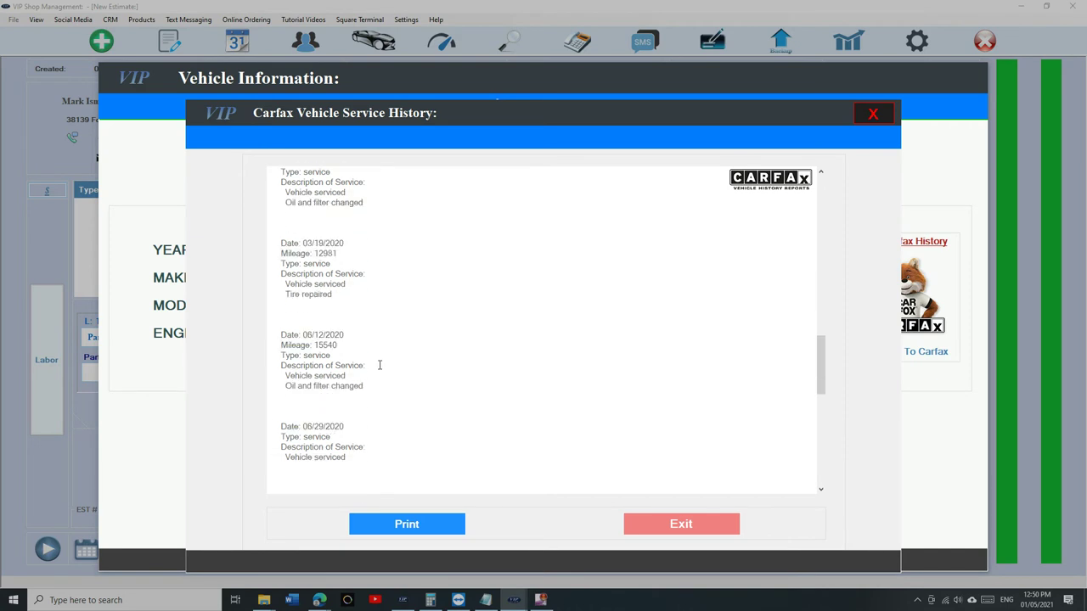
{"action": "left_click", "coordinate": [698, 530]}
{"action": "left_click", "coordinate": [732, 524]}
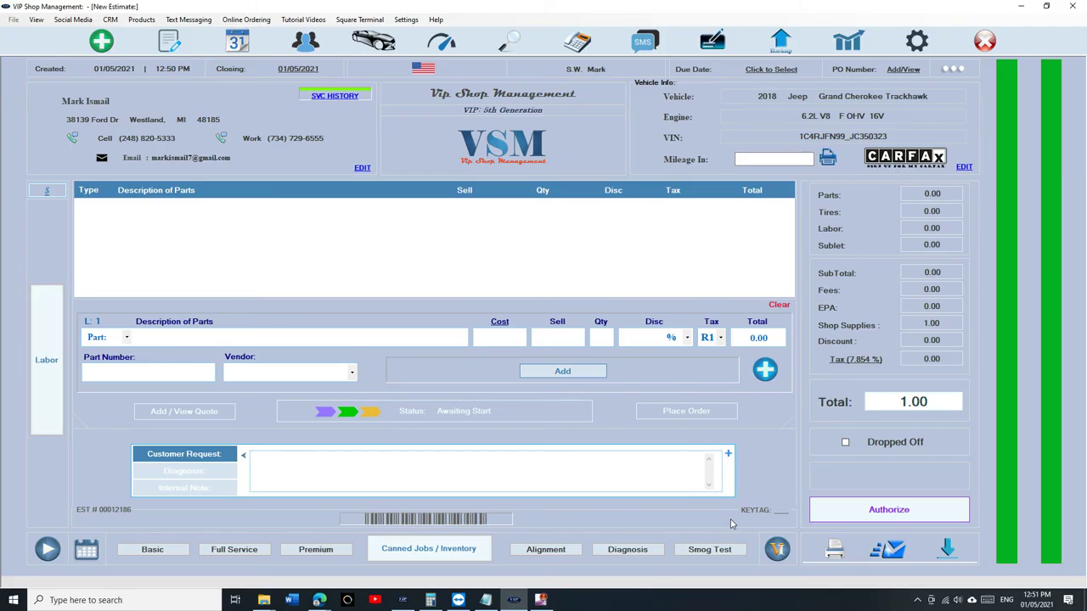